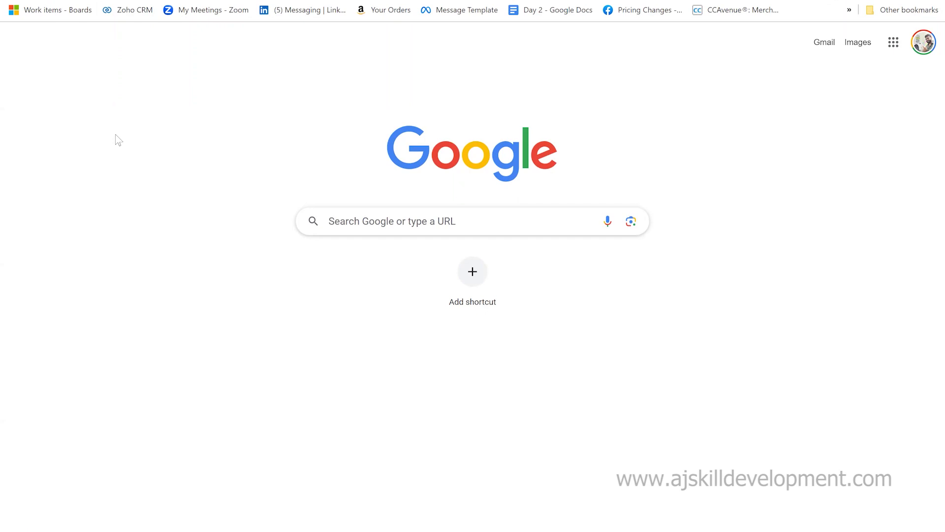
- Go to developer.salesforce.com/signup from the address-bar suggestion for 'developer.sal'
text(deve)
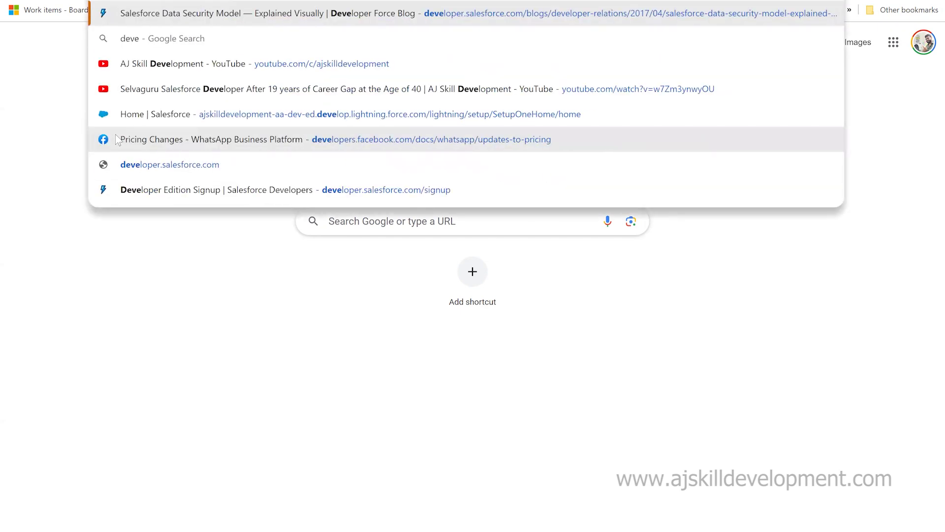
text(lop)
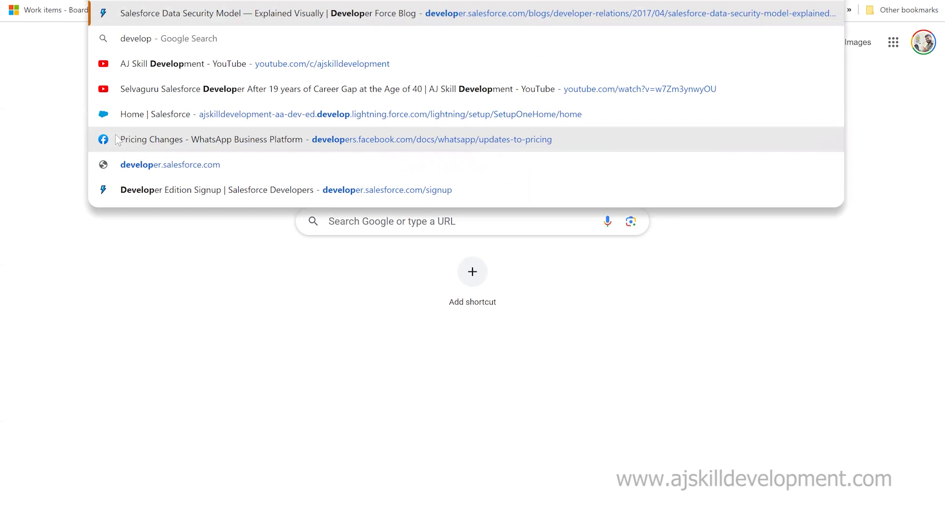
text(er.s)
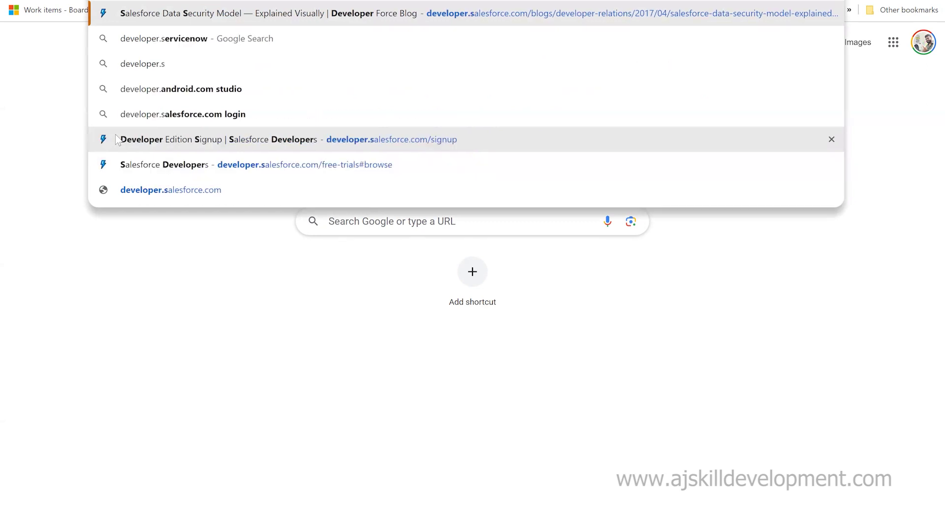
text(al)
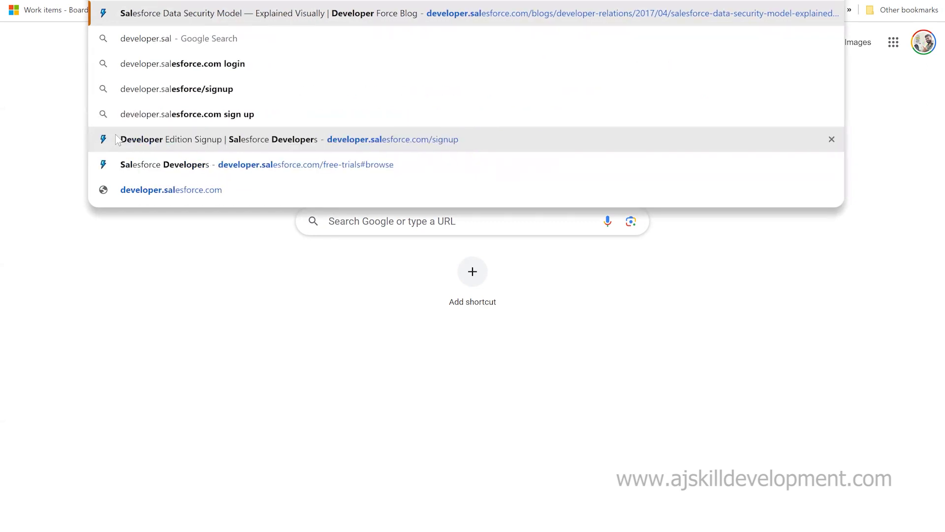
key(Down)
key(Down)
key(Down)
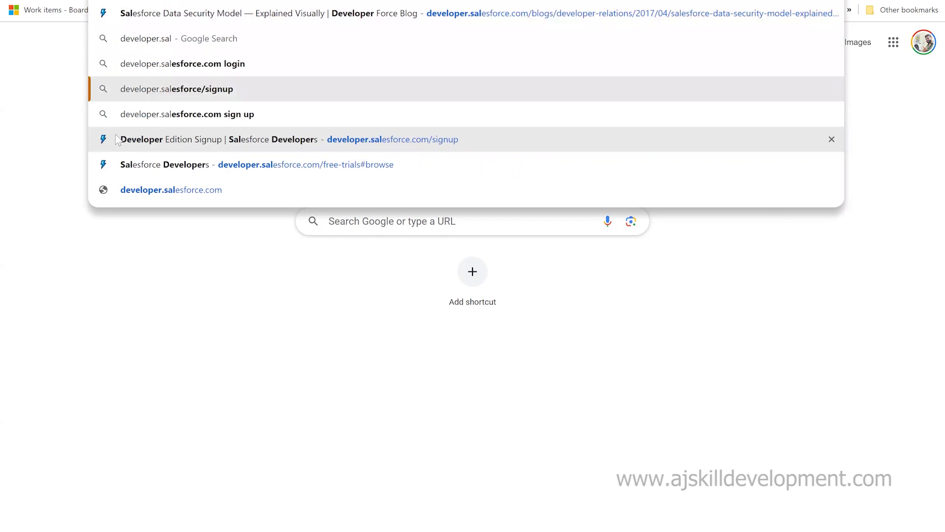
key(Right)
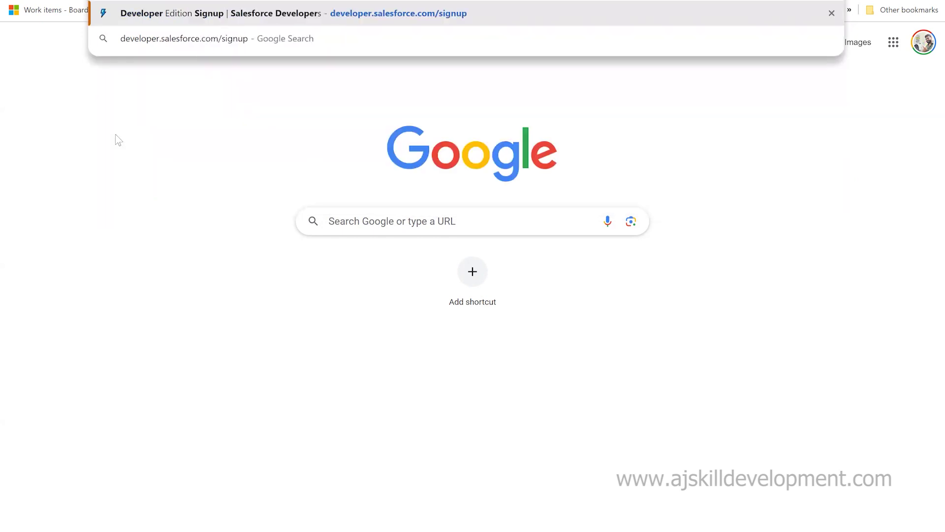
key(Return)
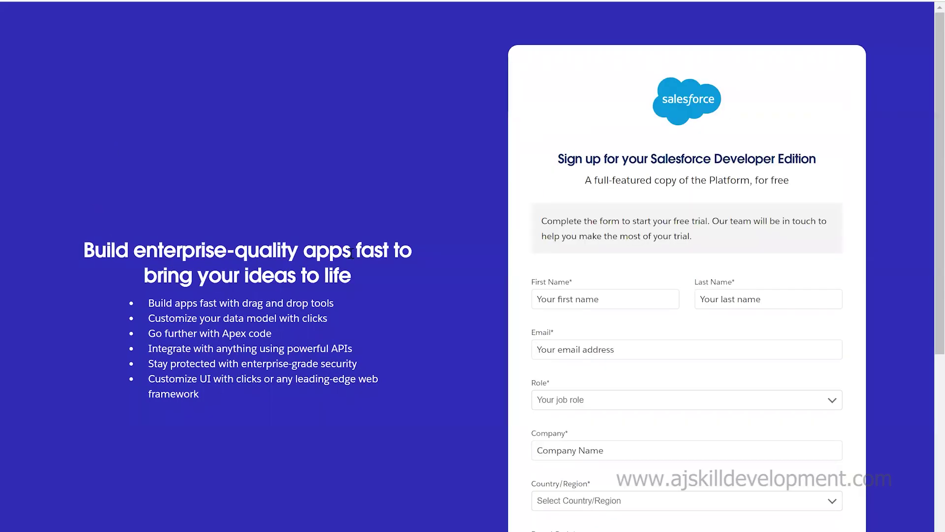
- Fill in the user's first name, last name and e-mail address on the signup form
scroll(351, 254, down, 2)
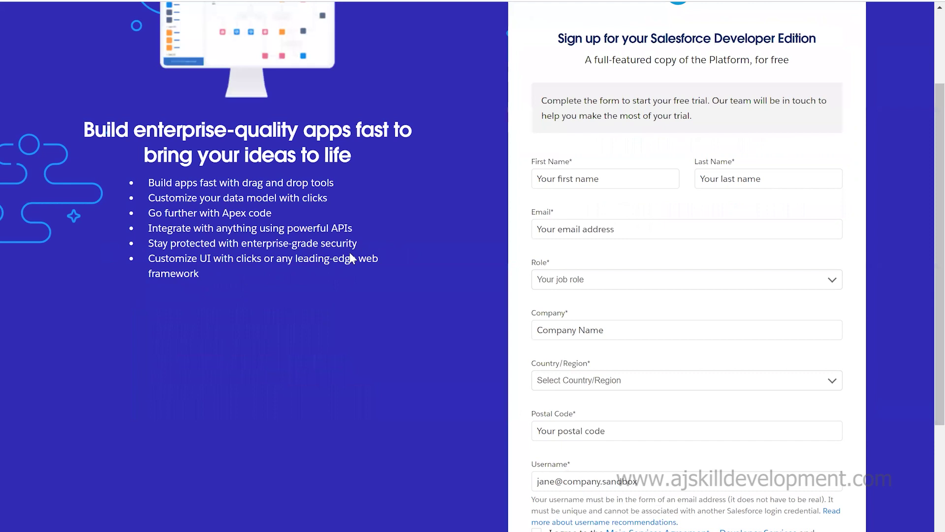
scroll(350, 258, down, 3)
scroll(351, 253, up, 5)
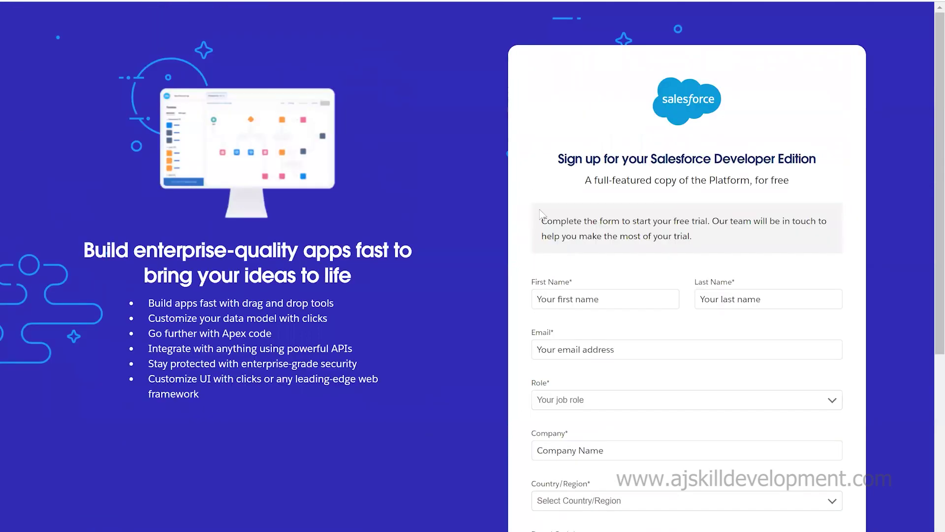
click(565, 305)
key(Tab)
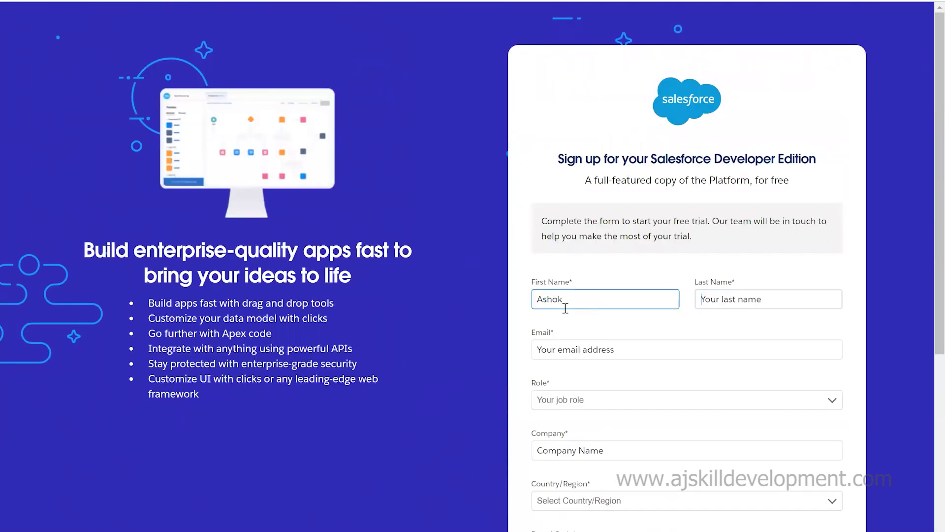
key(Tab)
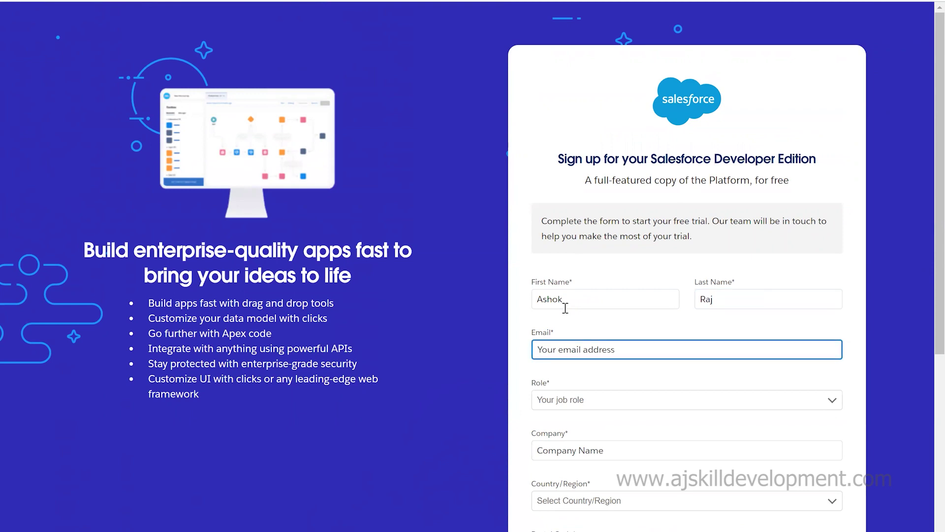
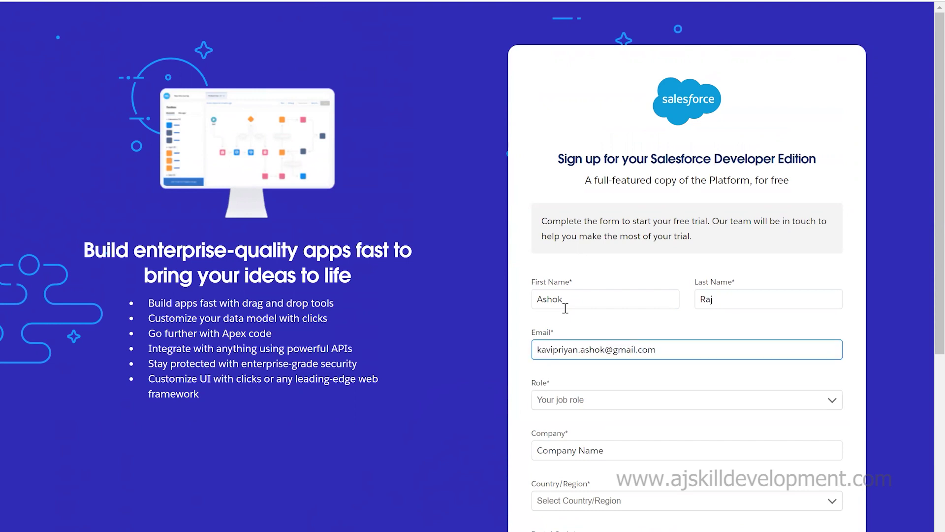
- Set the job role to Developer and the company to AJSD Academy
key(Tab)
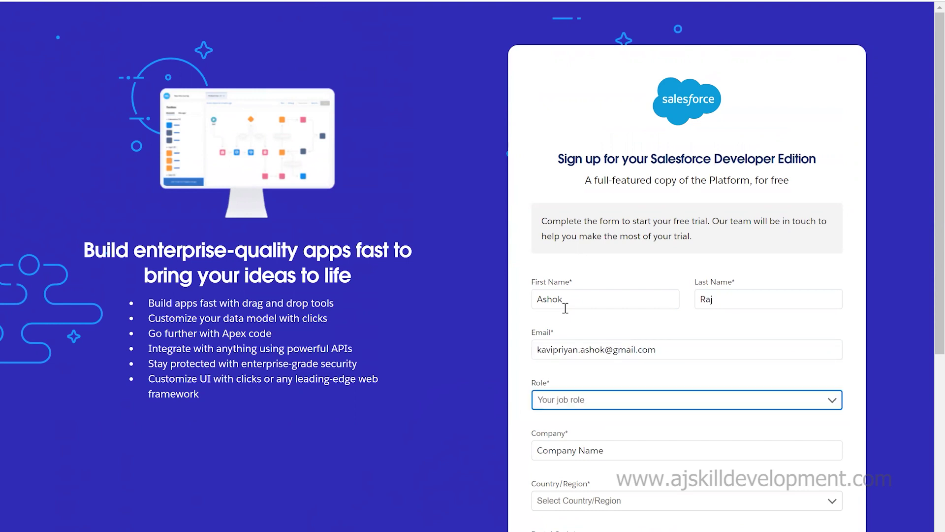
scroll(565, 308, down, 3)
click(594, 250)
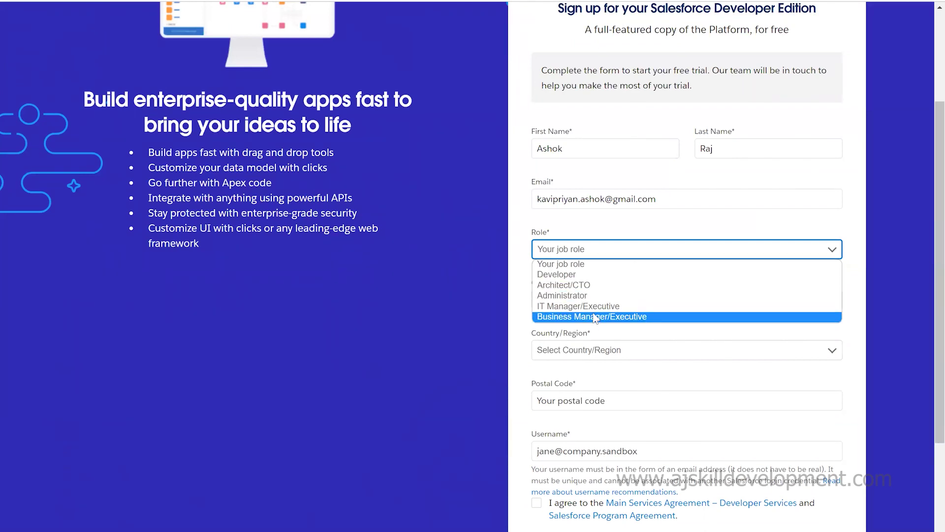
click(596, 279)
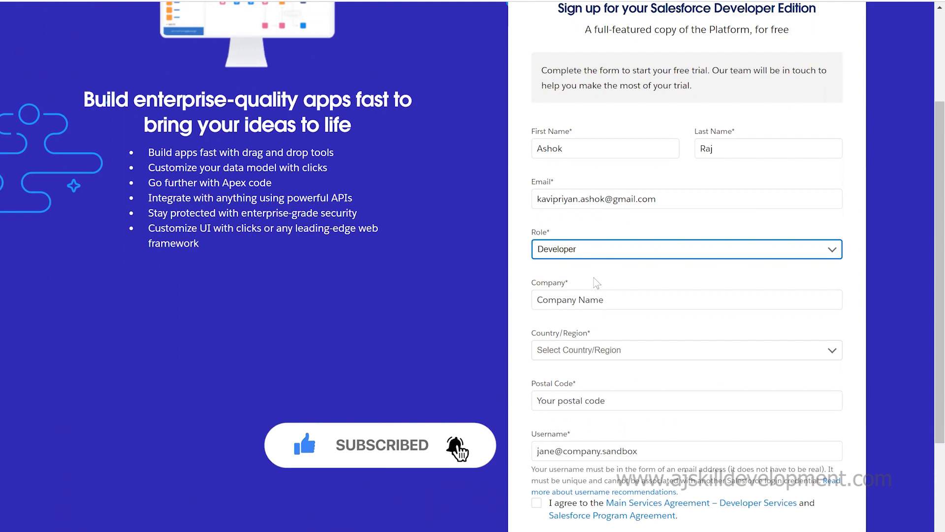
scroll(596, 282, down, 1)
scroll(597, 283, down, 1)
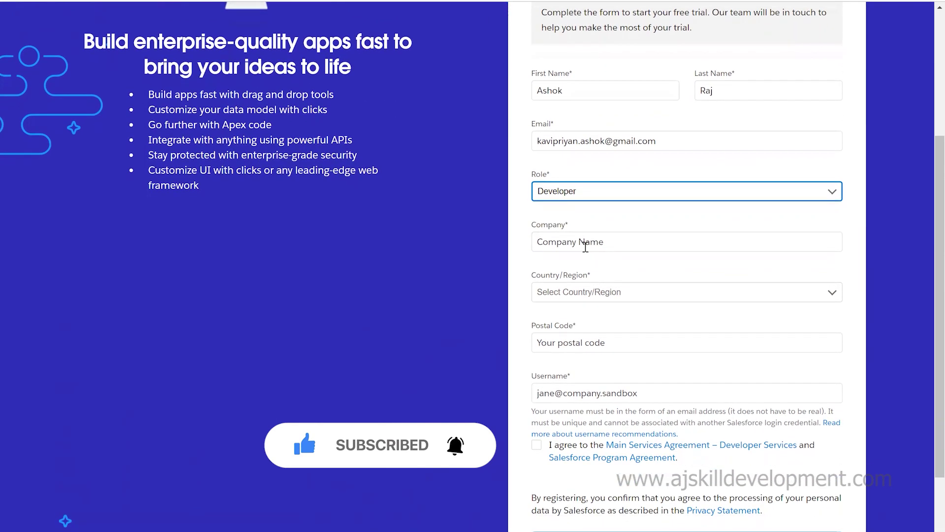
click(586, 245)
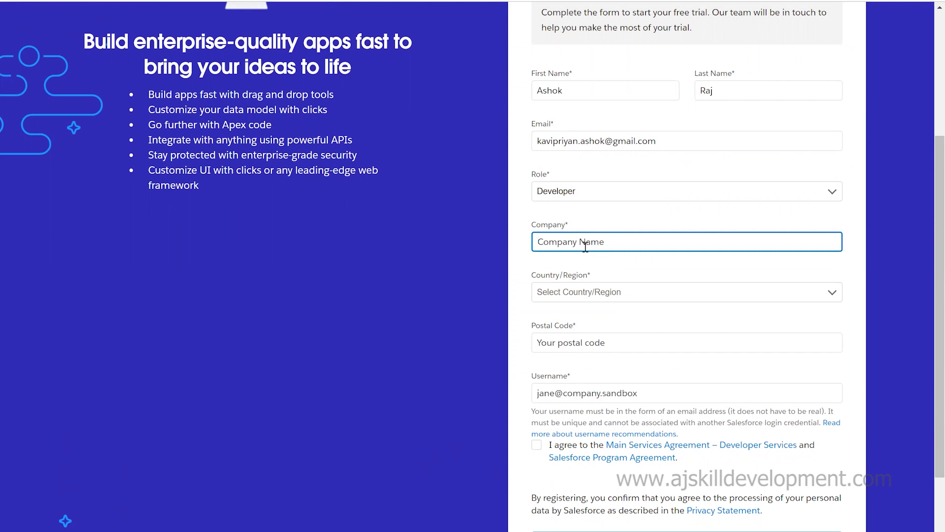
text(AJSD Aac)
key(BackSpace)
text(ademy)
- Choose India as the country and move to the Postal Code field
click(589, 295)
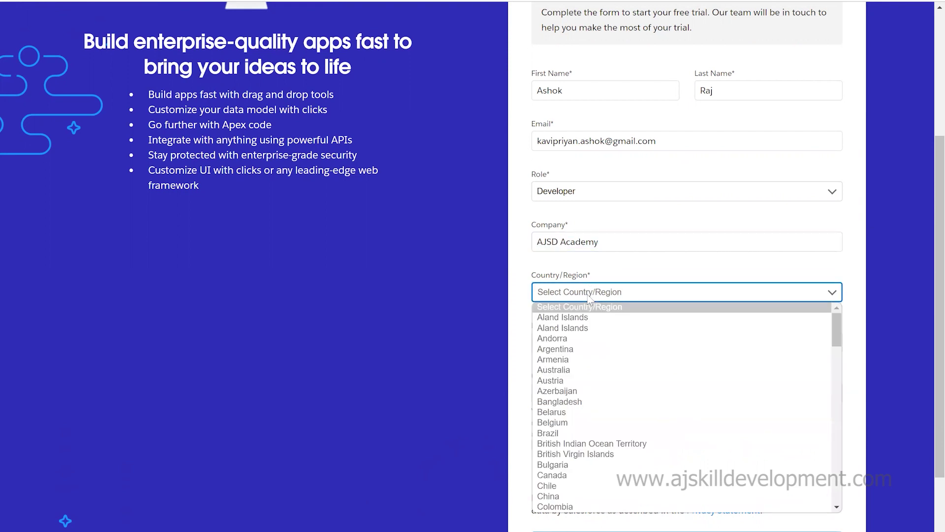
key(i)
key(n)
key(Return)
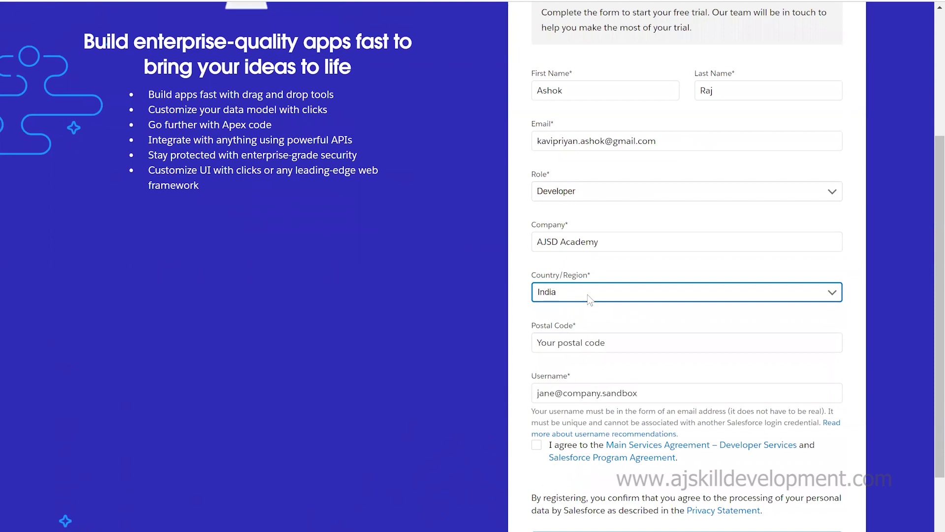
click(589, 344)
- Enter the postal code and change the username to a new email-style username
text(6)
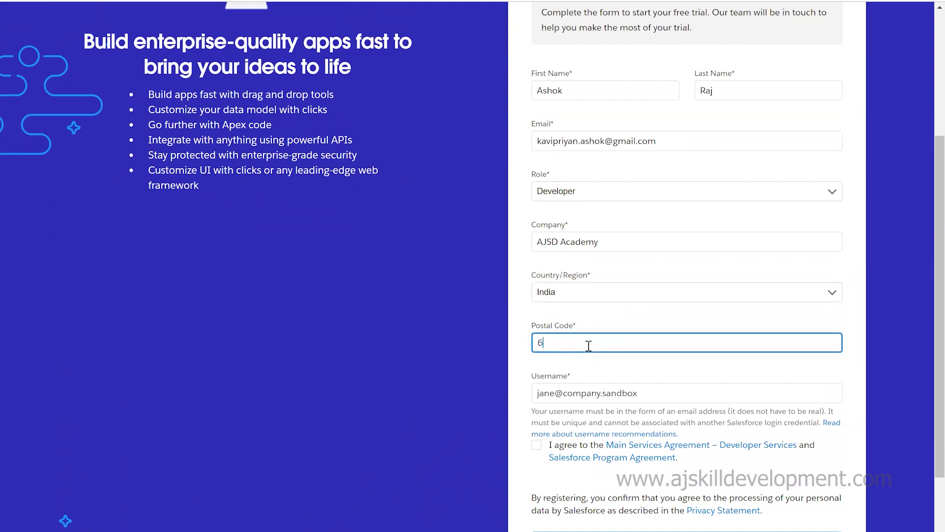
text(09001)
scroll(589, 345, down, 2)
key(Tab)
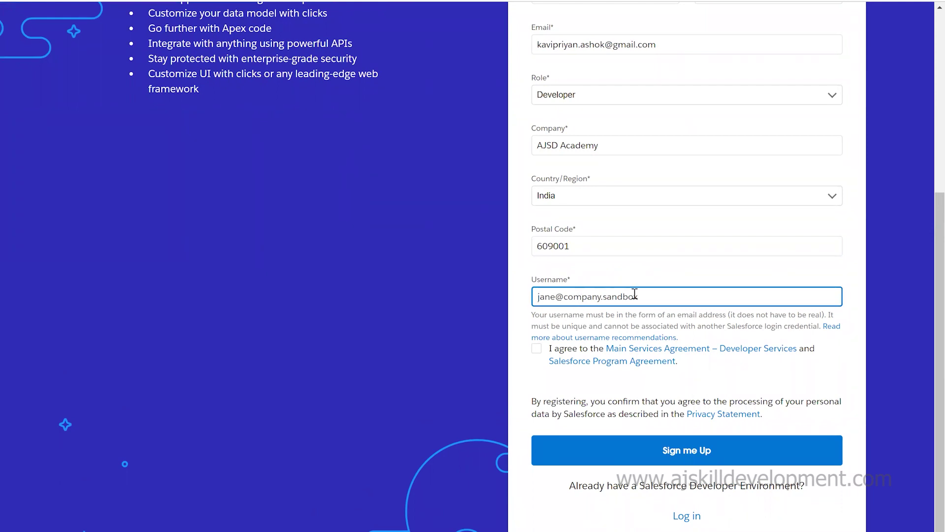
scroll(632, 293, up, 3)
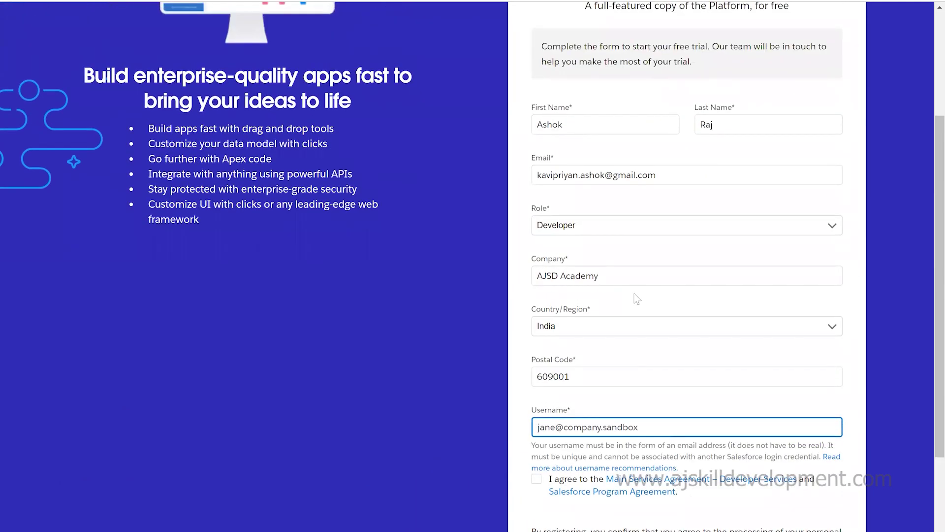
drag(666, 176, 533, 172)
key(ctrl+c)
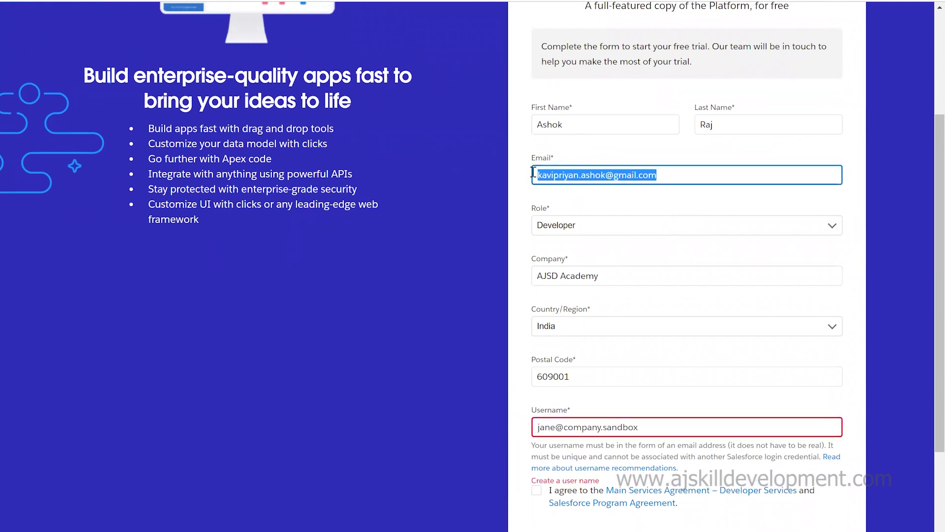
click(641, 432)
key(ctrl+v)
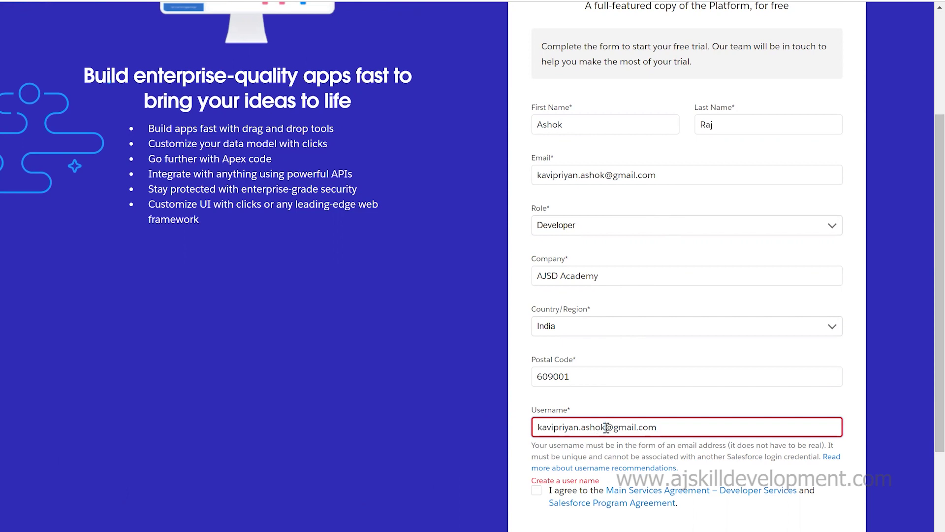
click(606, 427)
key(BackSpace)
key(BackSpace)
key(BackSpace)
key(BackSpace)
key(BackSpace)
key(BackSpace)
key(BackSpace)
key(BackSpace)
key(BackSpace)
key(BackSpace)
key(BackSpace)
key(BackSpace)
key(BackSpace)
key(BackSpace)
key(BackSpace)
key(BackSpace)
text(ashok)
text(.aj)
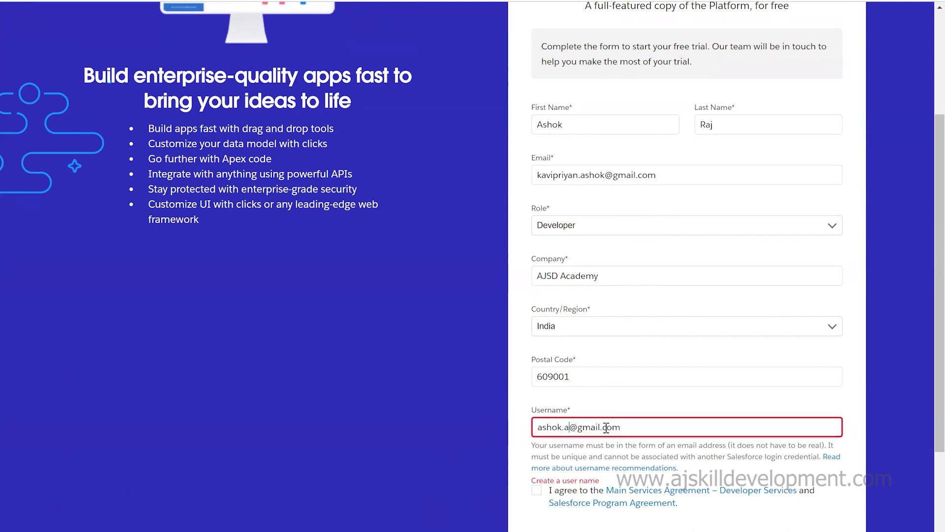
- Accept the service agreements and submit the form with Sign me Up
scroll(659, 420, down, 1)
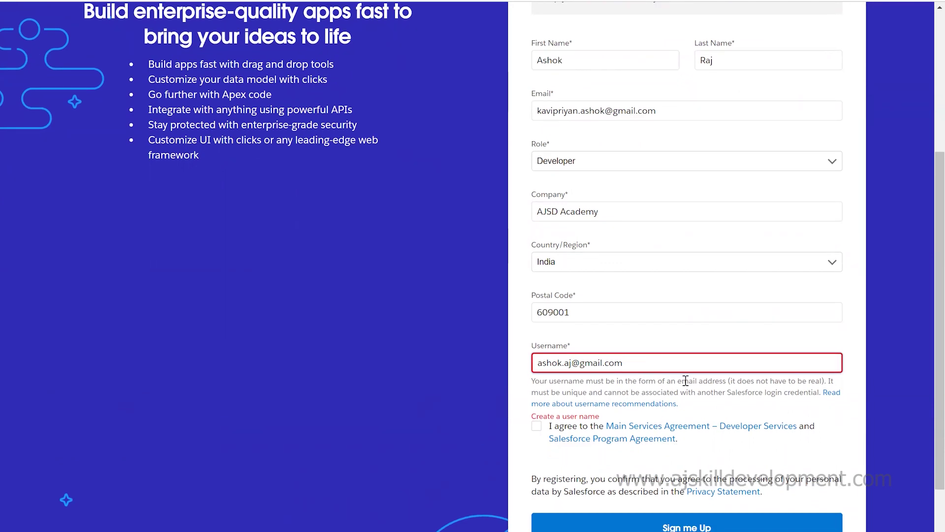
click(706, 381)
drag(707, 382, 533, 387)
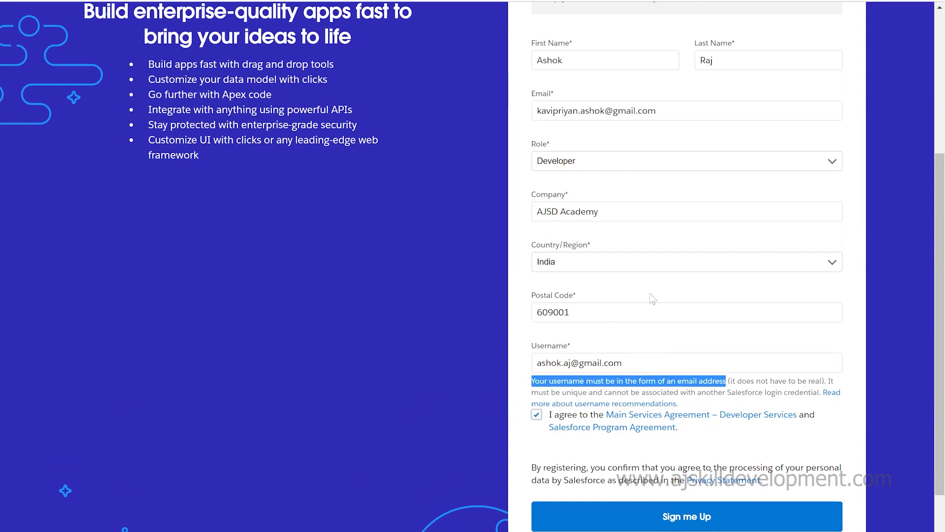
scroll(650, 295, up, 8)
scroll(653, 298, down, 8)
scroll(653, 298, down, 2)
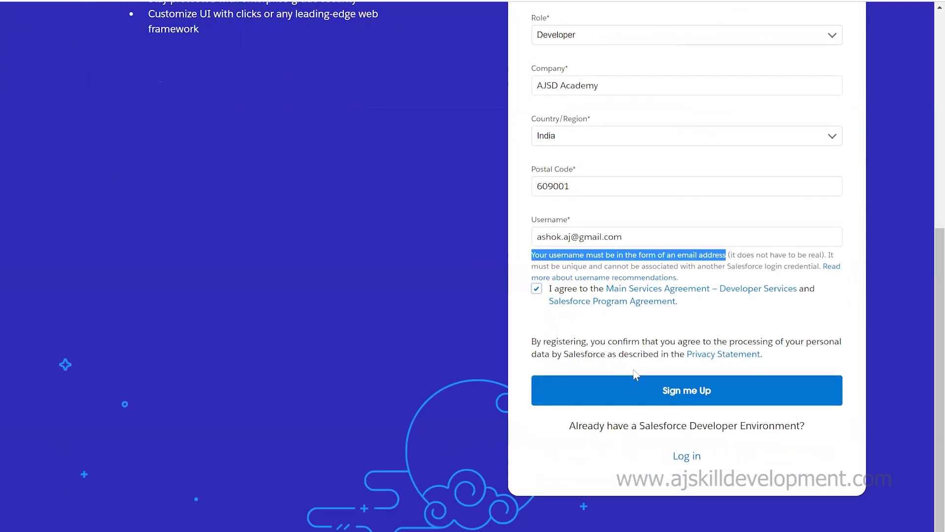
click(710, 395)
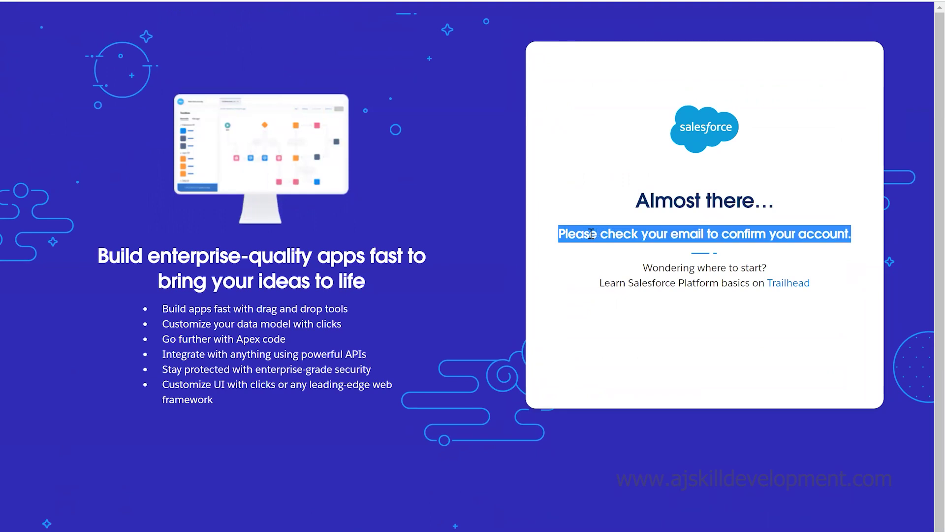
- Open a new Chrome tab at the Google start page
key(ctrl+t)
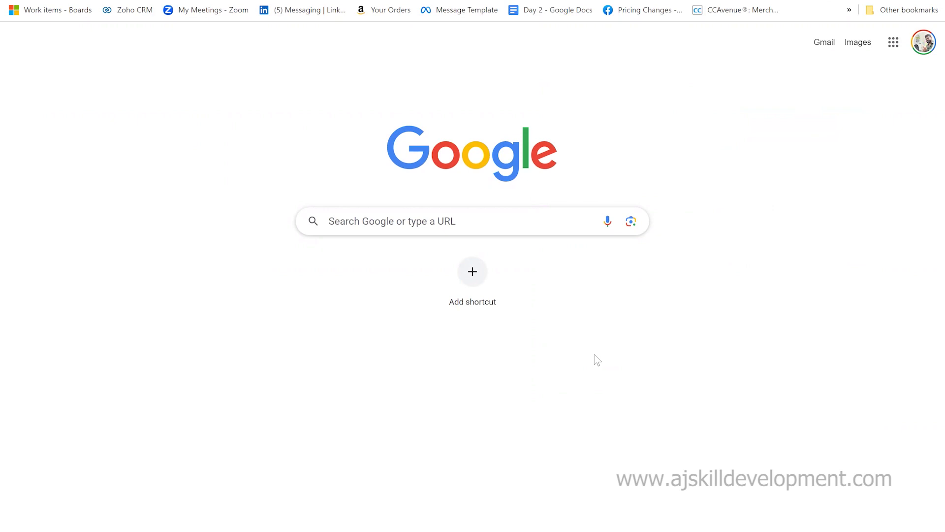
- In Gmail, open the 'Welcome to Salesforce: Verify your account' email and highlight the new username
click(830, 42)
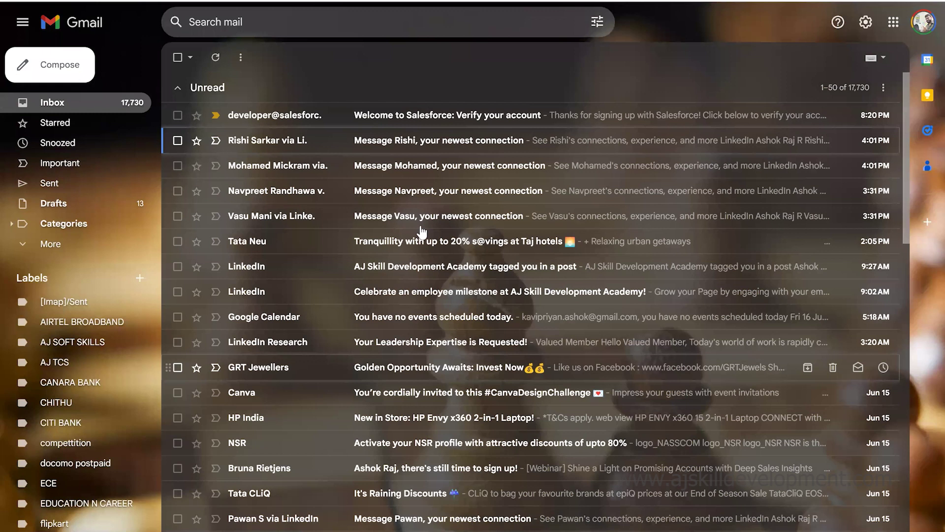
click(345, 118)
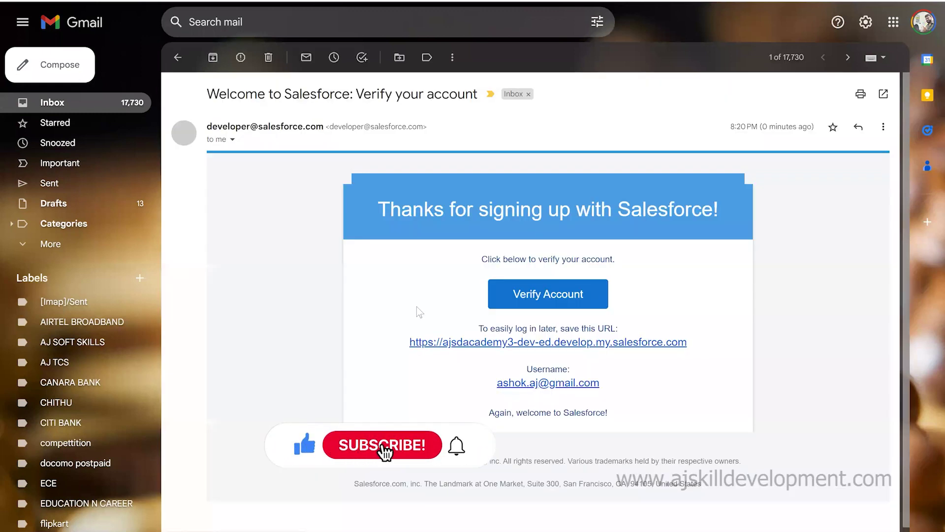
scroll(416, 311, down, 3)
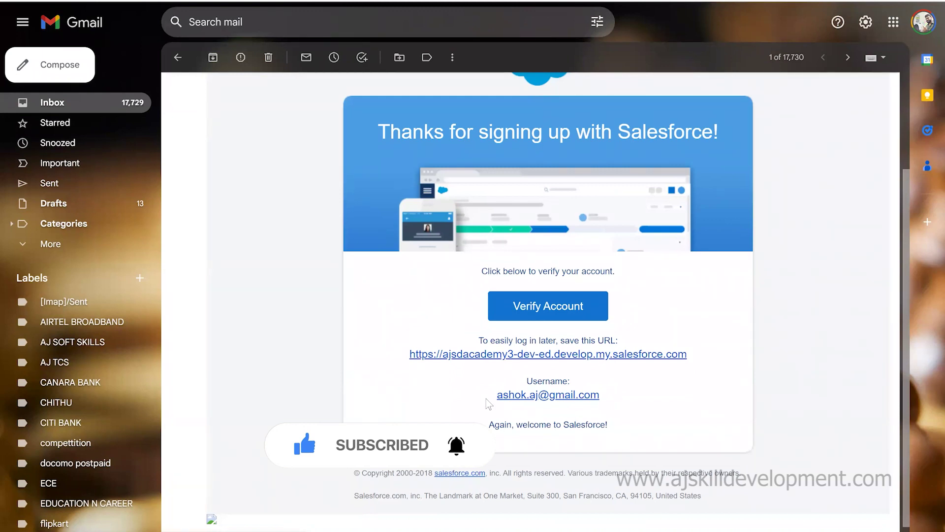
drag(491, 397, 601, 398)
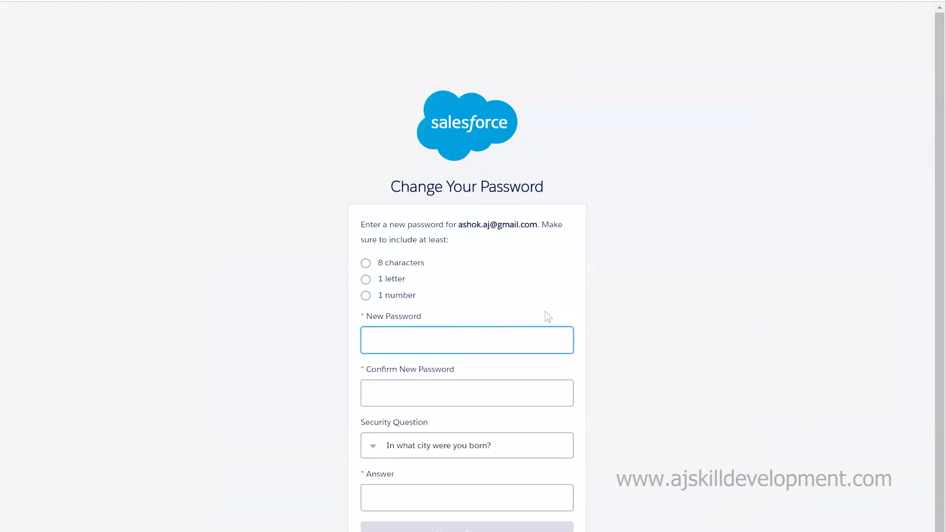
- Enter the new account password, answer the birth-city security question, and submit the change
scroll(502, 303, down, 1)
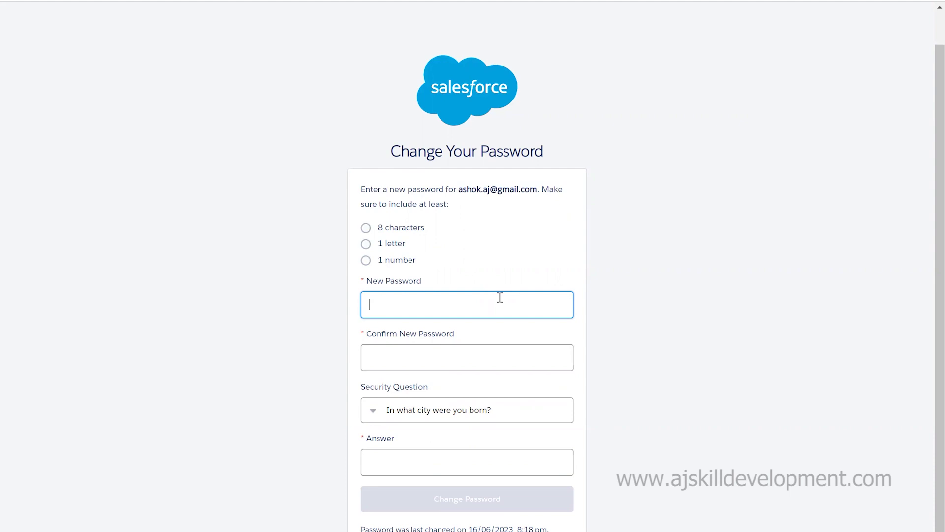
key(Tab)
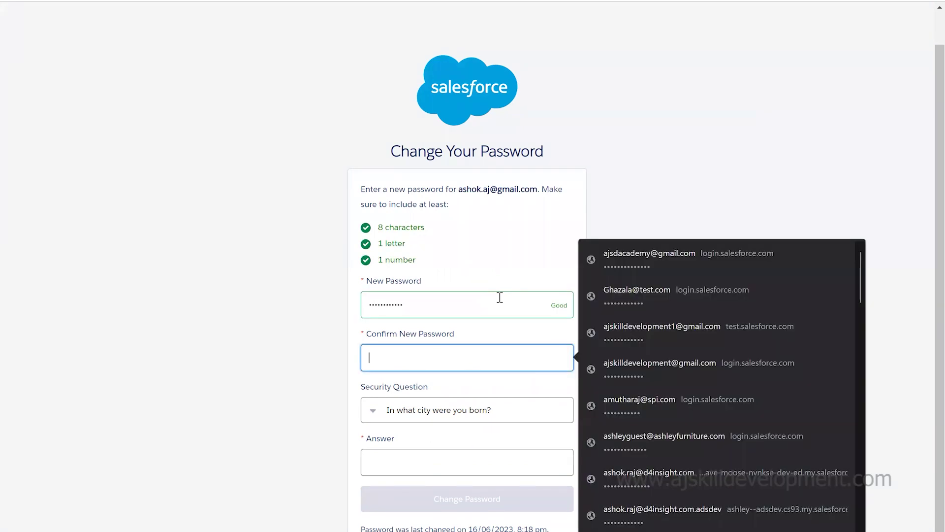
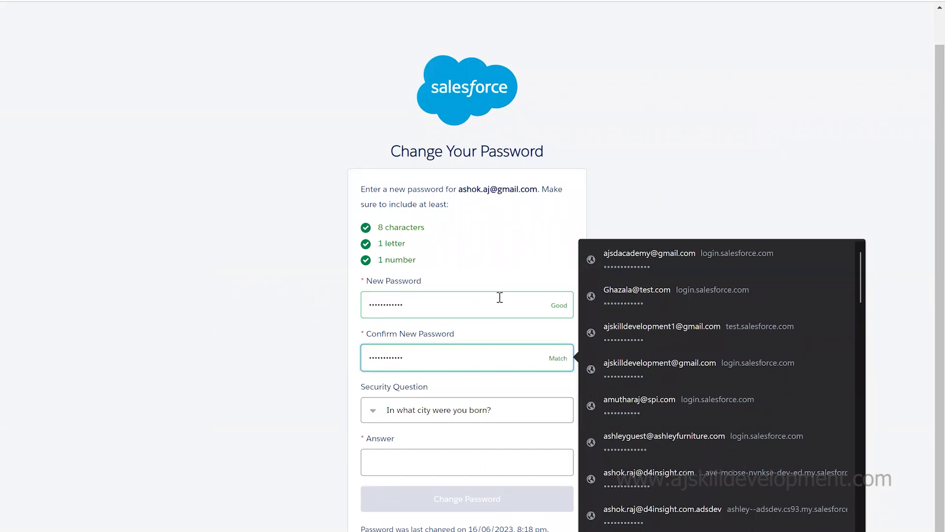
click(431, 466)
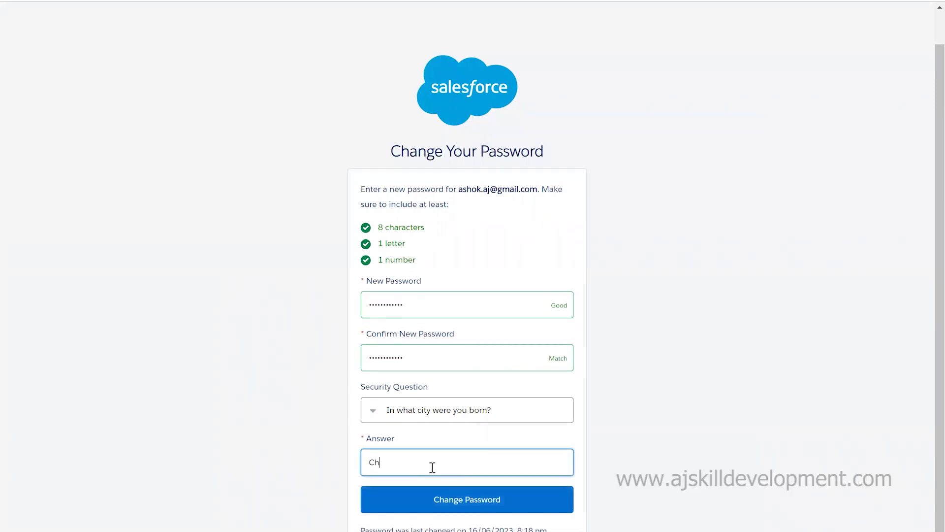
click(433, 507)
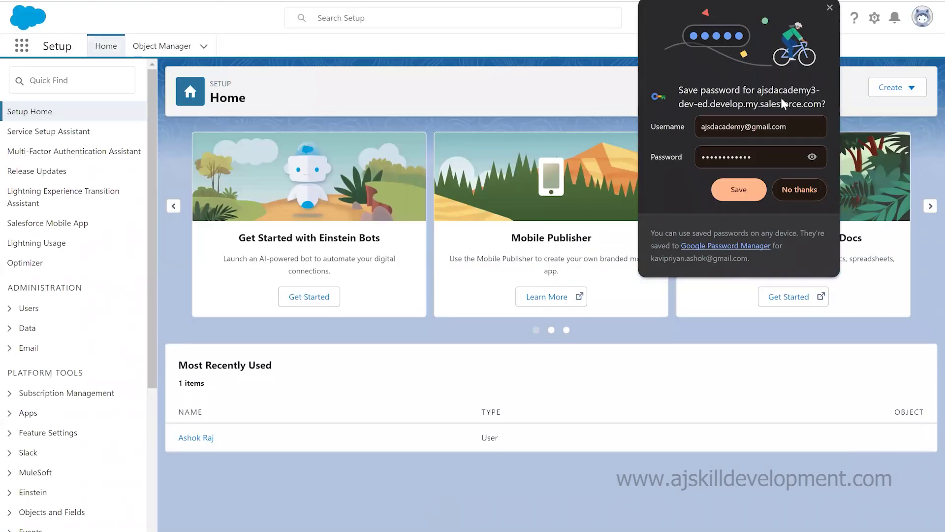
- Close Chrome's save-password popup on the Setup Home page
click(831, 8)
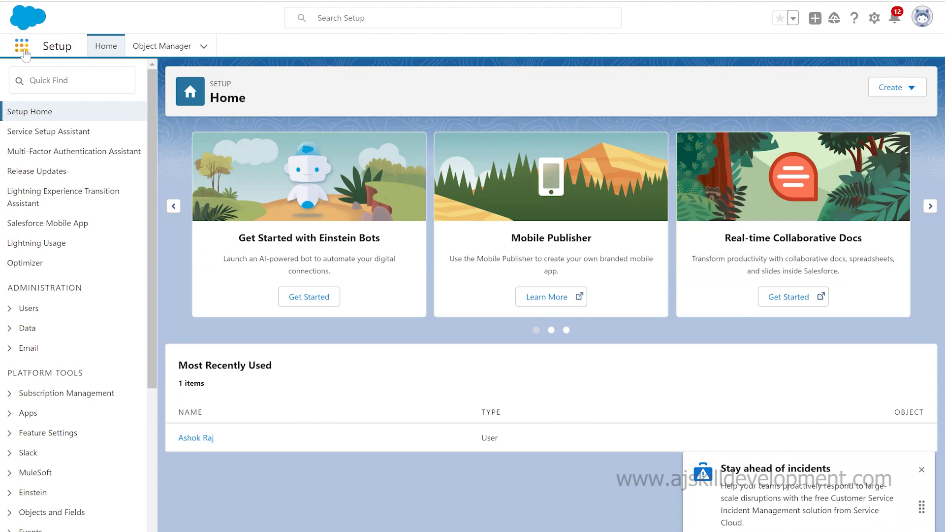
- Switch to the Service app from the App Launcher and close the notification request
click(22, 46)
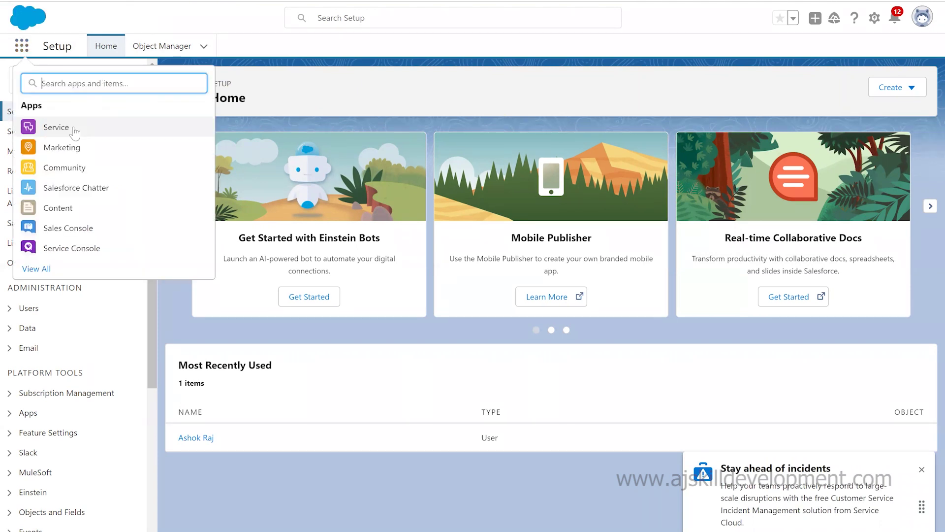
click(75, 127)
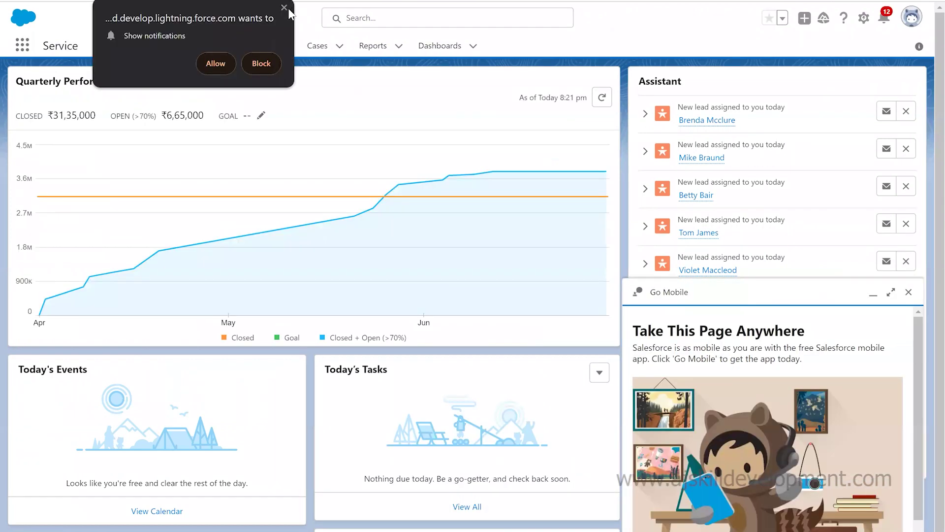
click(284, 7)
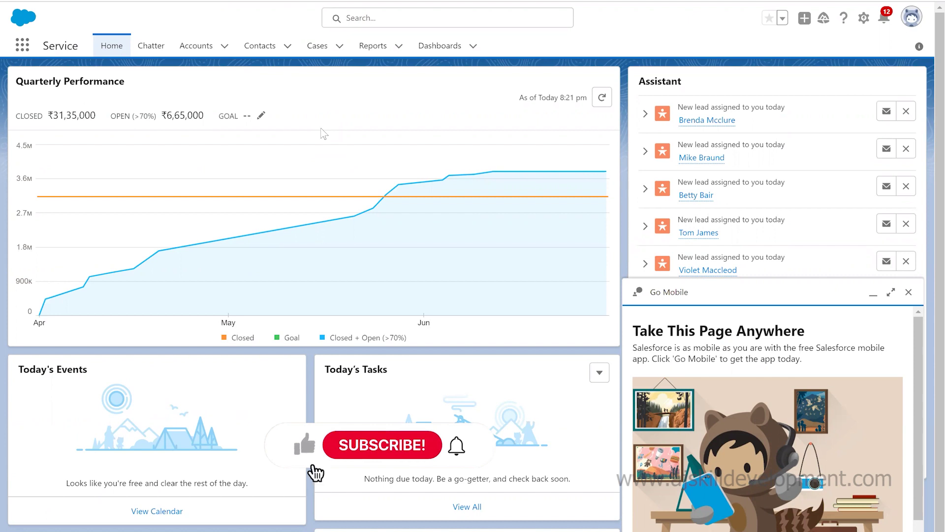
- Open the Express Logistics and Transport account from the All Accounts list view
click(204, 51)
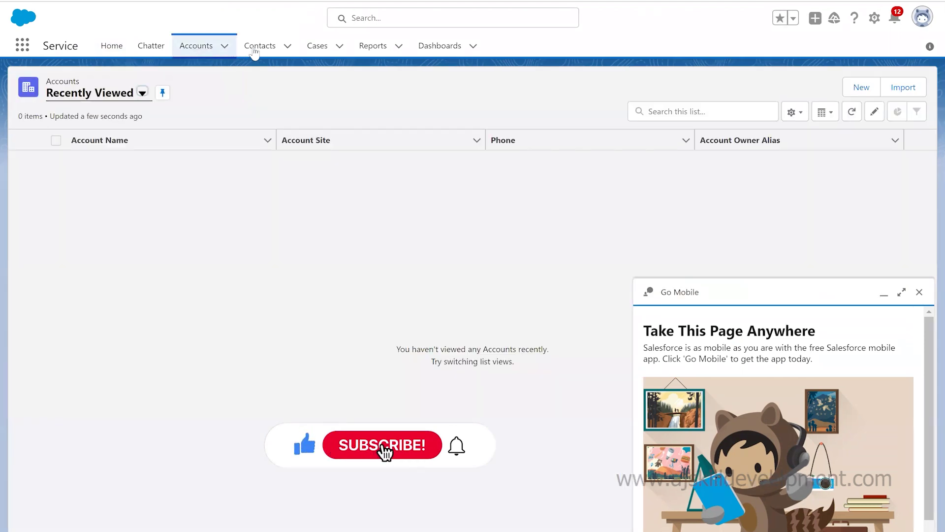
click(261, 50)
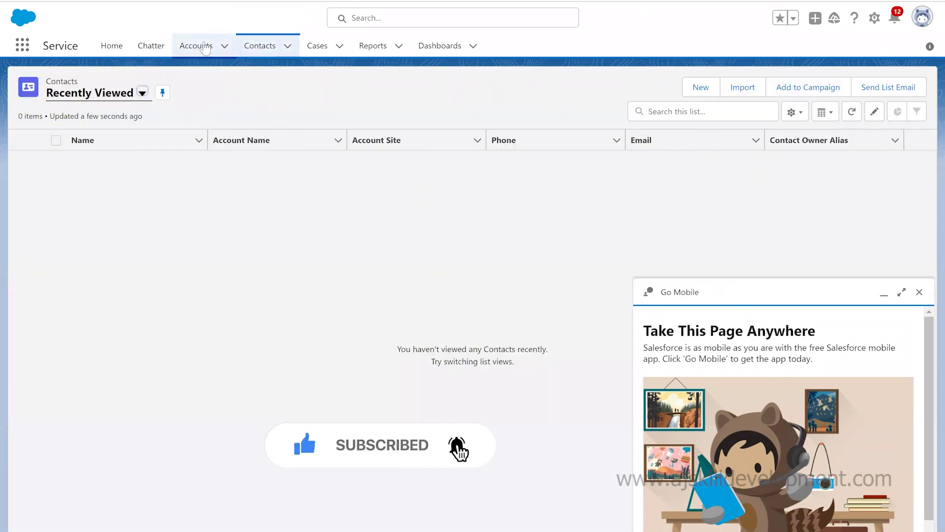
click(204, 47)
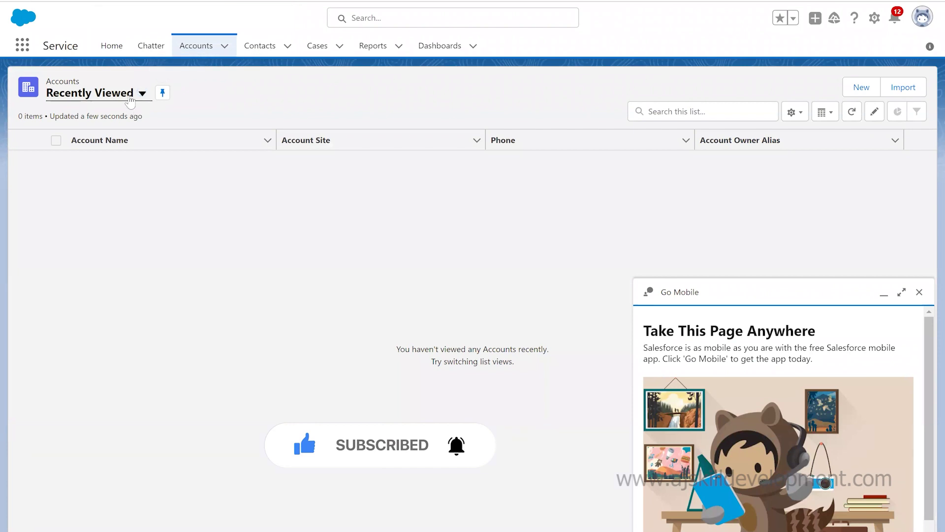
click(130, 98)
click(117, 133)
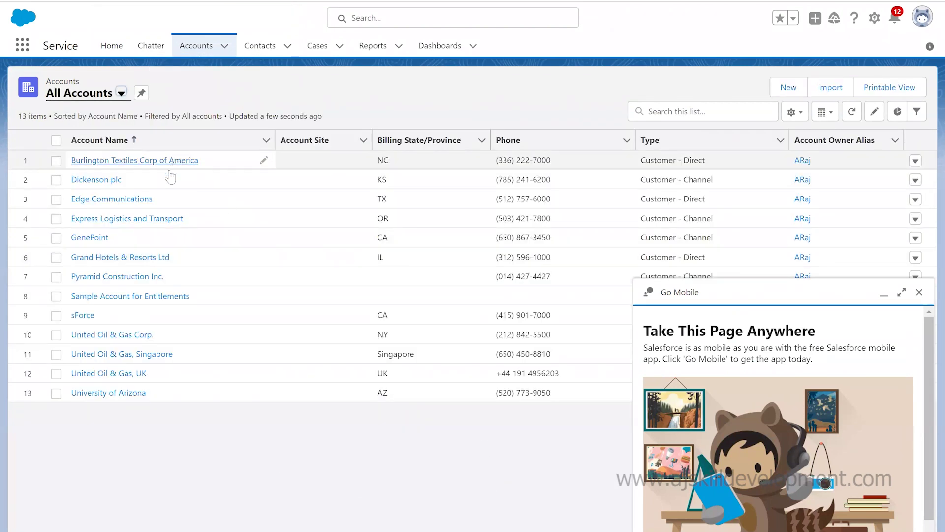
click(146, 218)
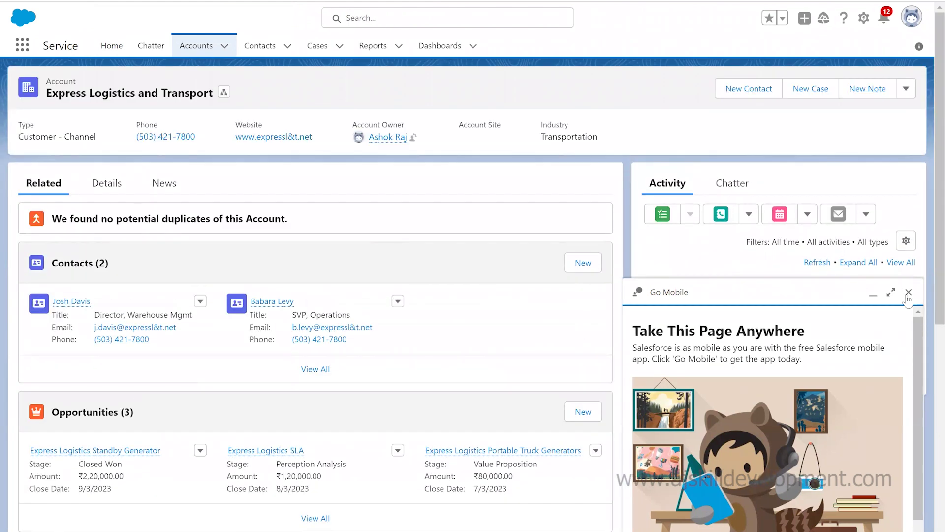
- Dismiss the Go Mobile popup, then open and close the Setup gear menu
click(908, 293)
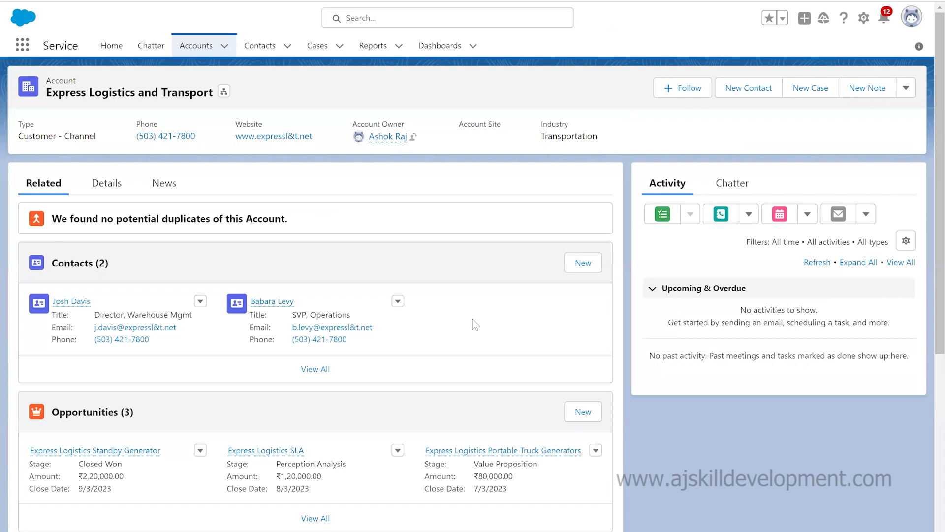
click(865, 19)
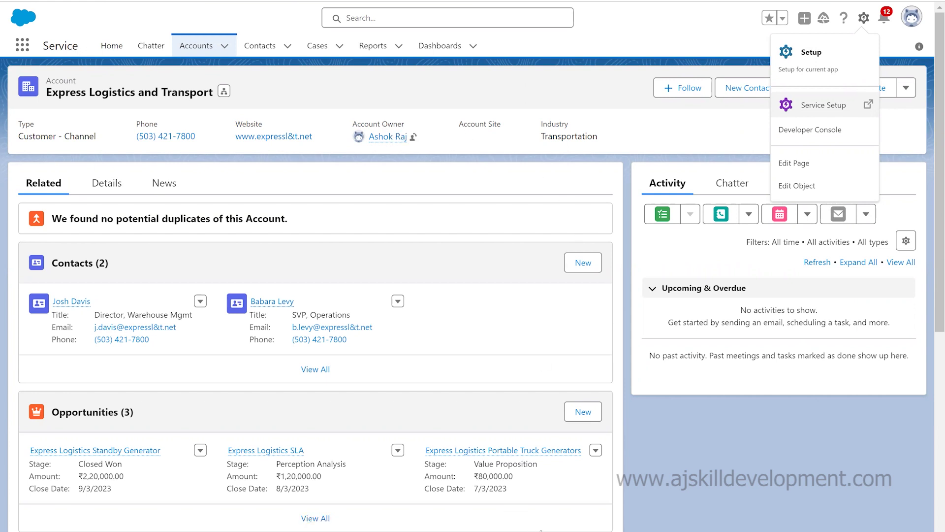
click(541, 530)
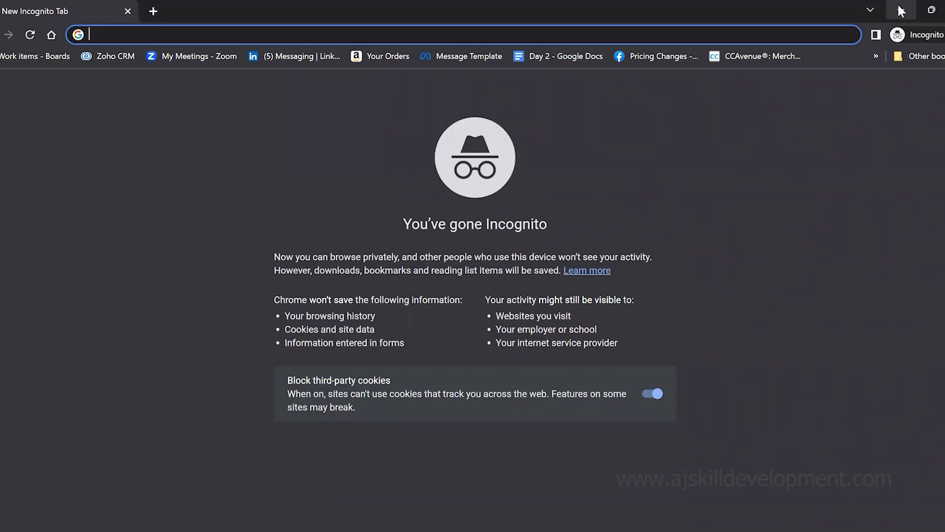
- Go to the AJ Skill Development website and scroll through its home page
text(a)
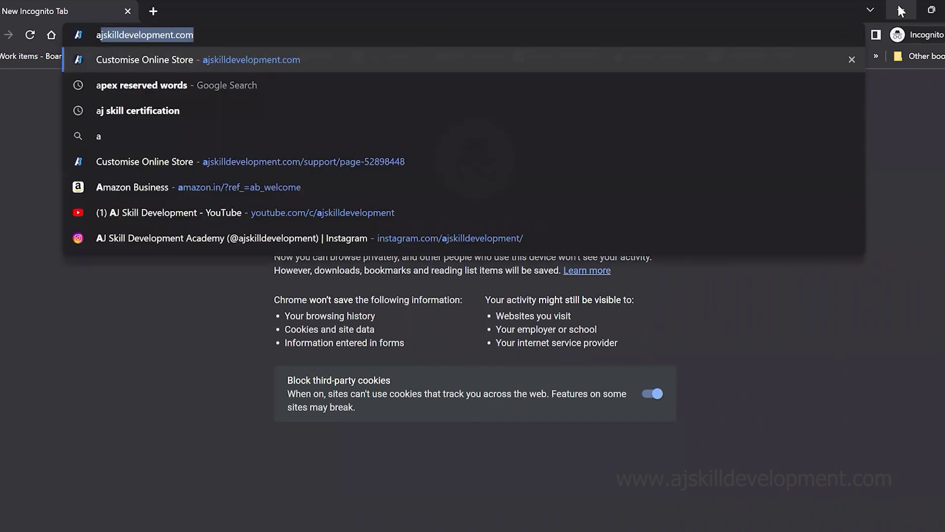
text(j)
key(Return)
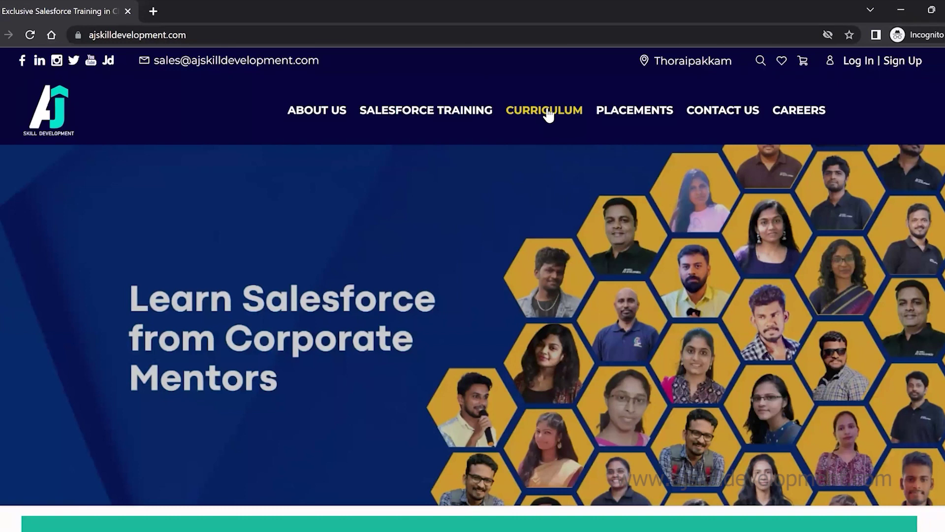
scroll(517, 144, down, 8)
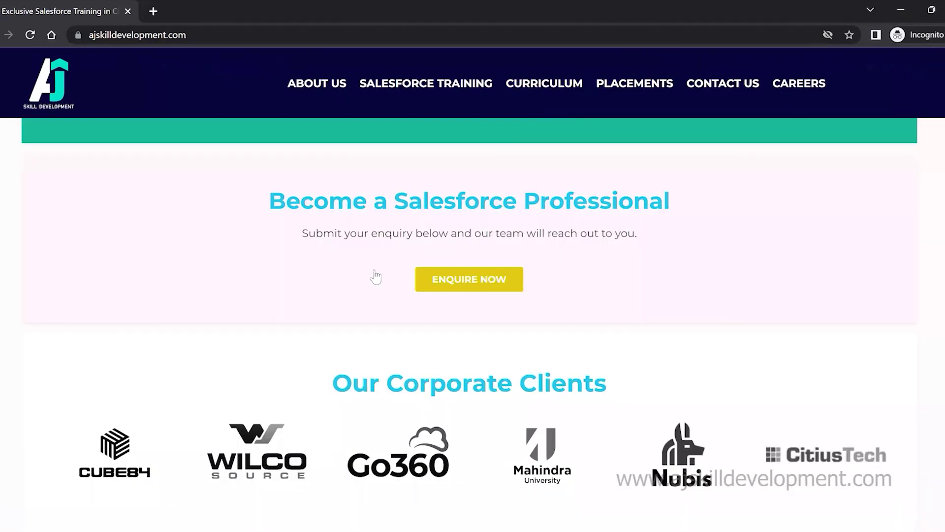
scroll(376, 277, down, 6)
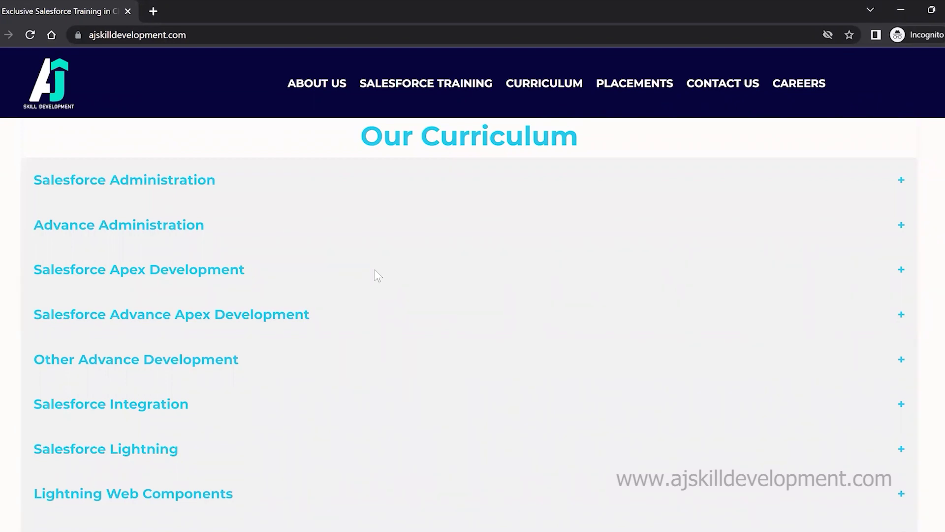
scroll(376, 275, down, 15)
scroll(337, 143, up, 4)
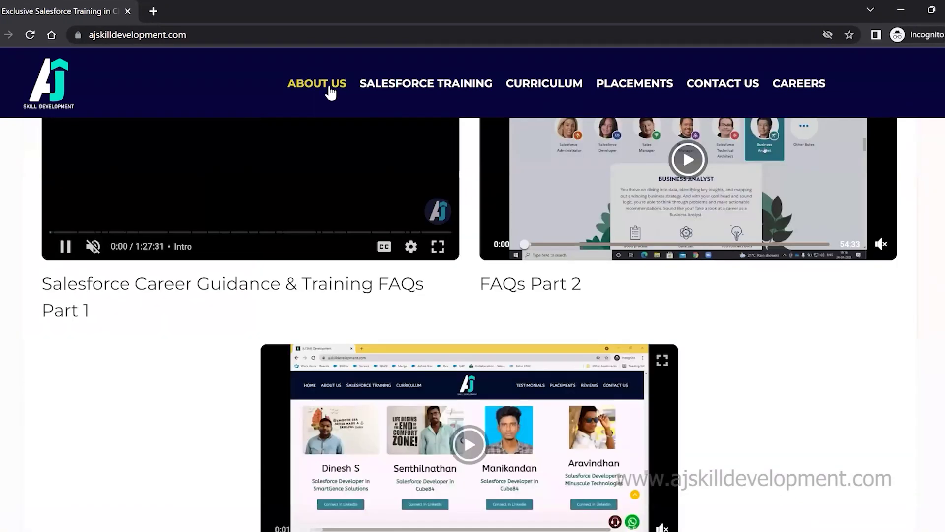
- Open the ABOUT US page in a new tab and scroll through it
click(326, 85)
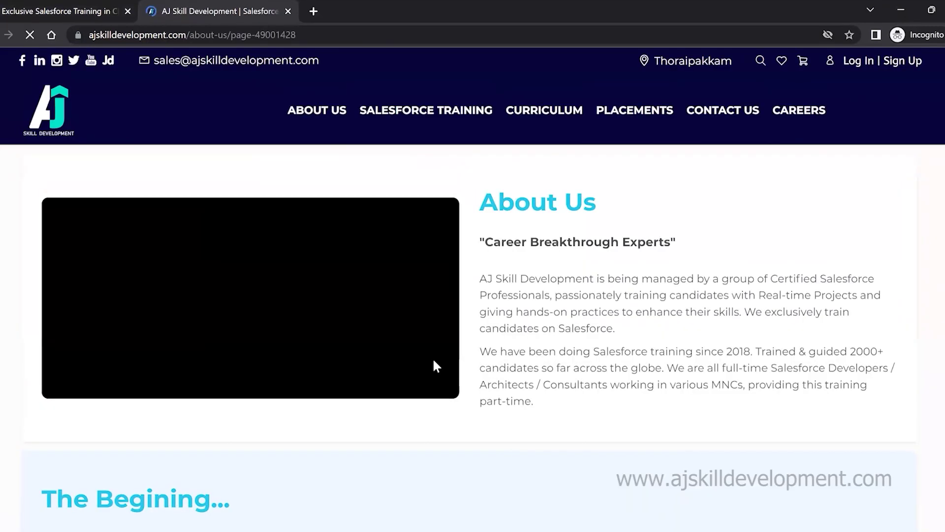
scroll(436, 365, down, 2)
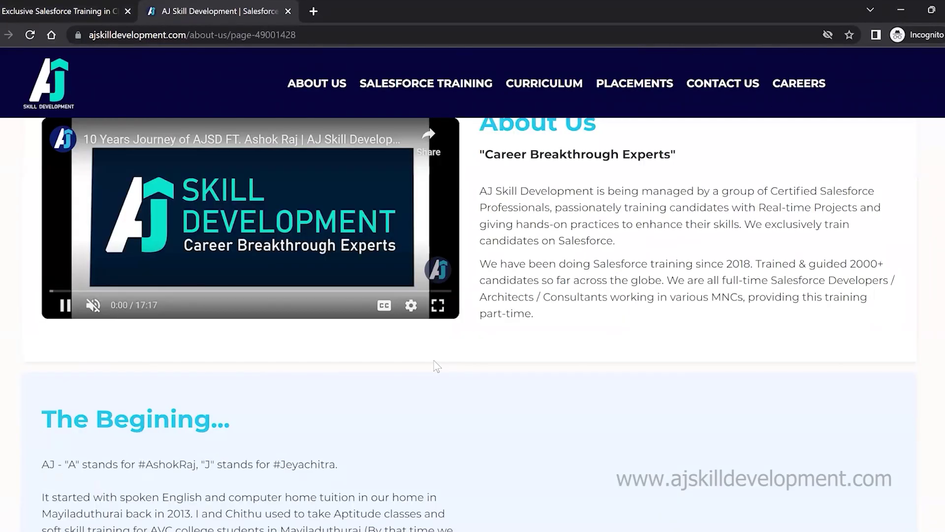
scroll(435, 364, down, 1)
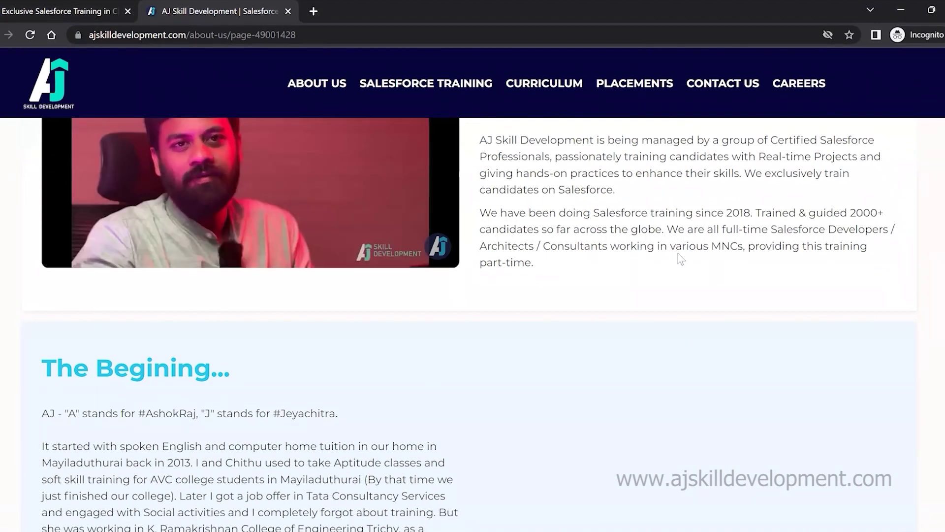
scroll(680, 258, down, 3)
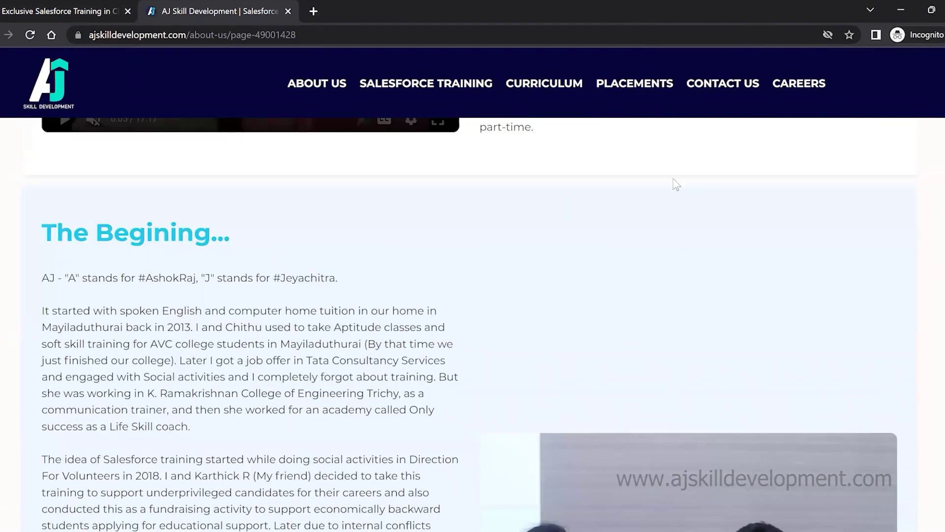
scroll(675, 184, up, 6)
- View the Career Gap placements and open a placed candidate's LinkedIn profile
click(648, 118)
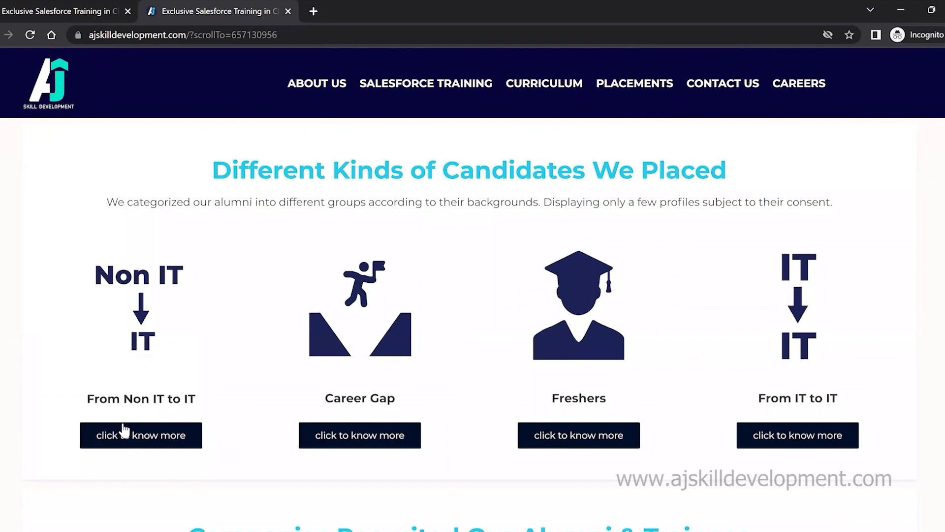
click(376, 436)
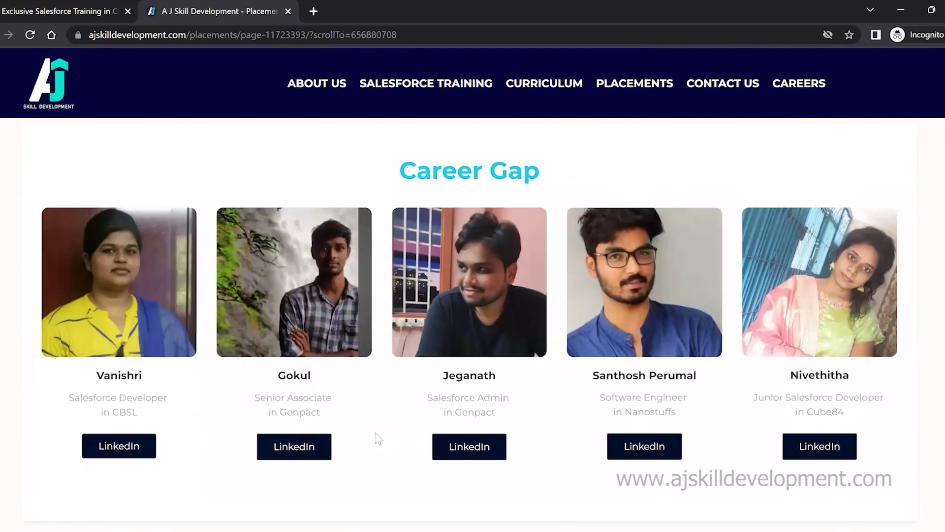
scroll(377, 435, down, 1)
scroll(470, 340, down, 1)
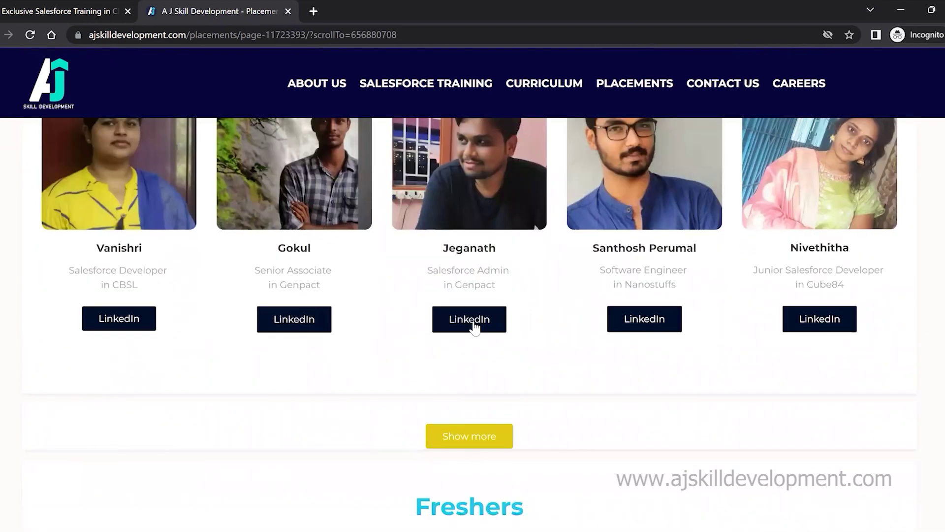
click(473, 321)
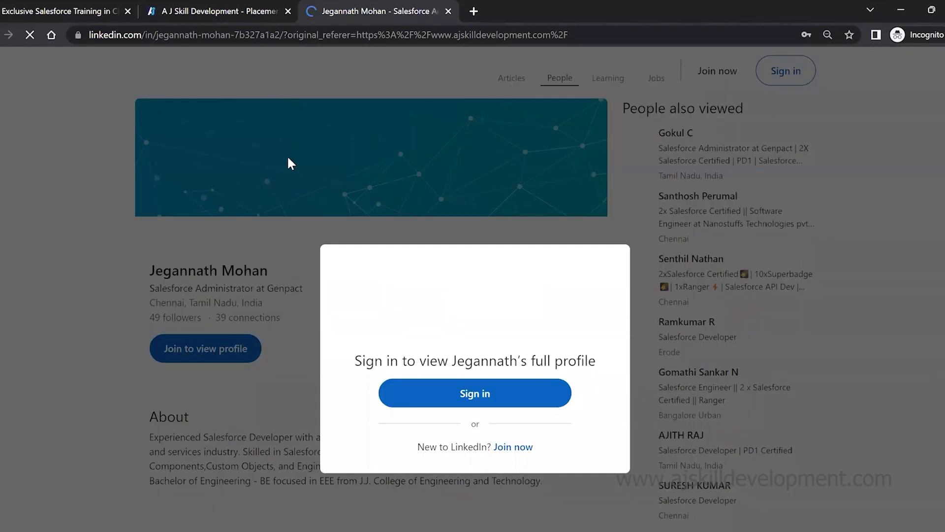
- Back on the placements tab, bring up the blank Submit Your Enquiry form via CONTACT US
click(82, 7)
click(176, 7)
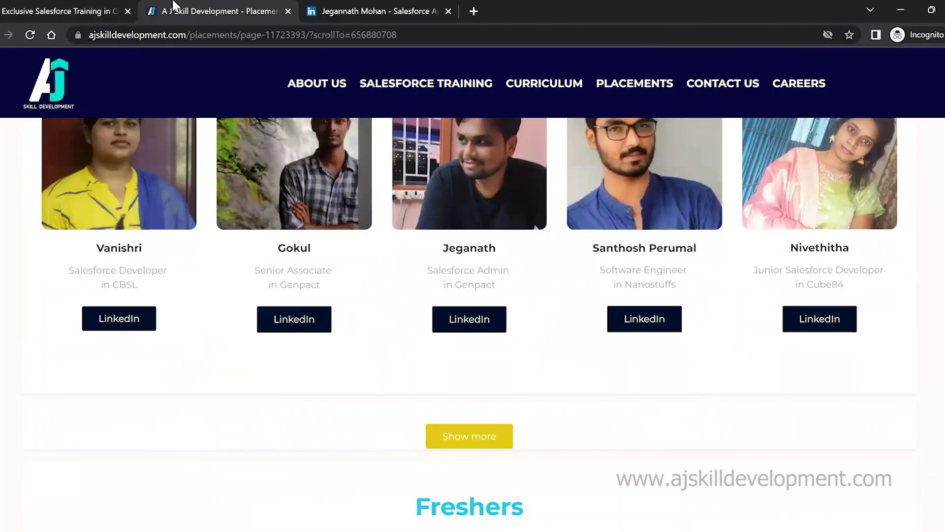
scroll(542, 202, up, 5)
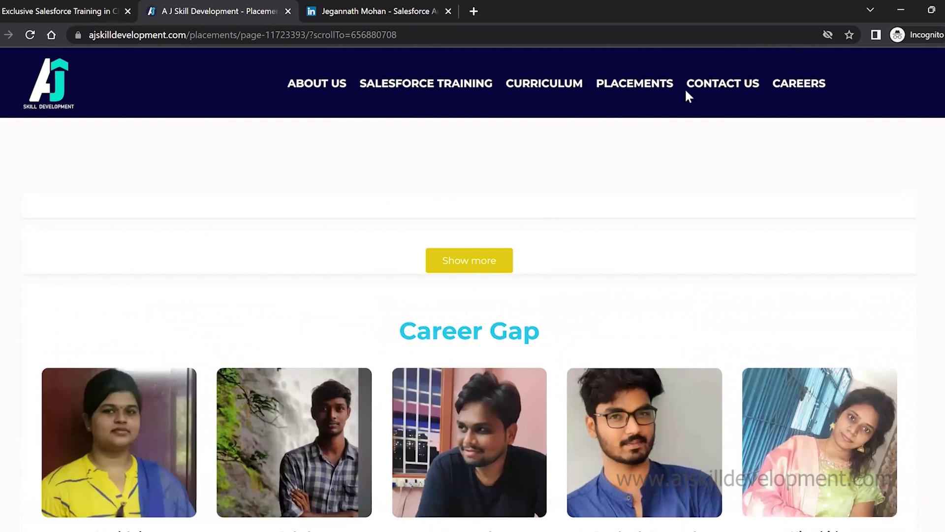
scroll(709, 106, up, 8)
click(734, 111)
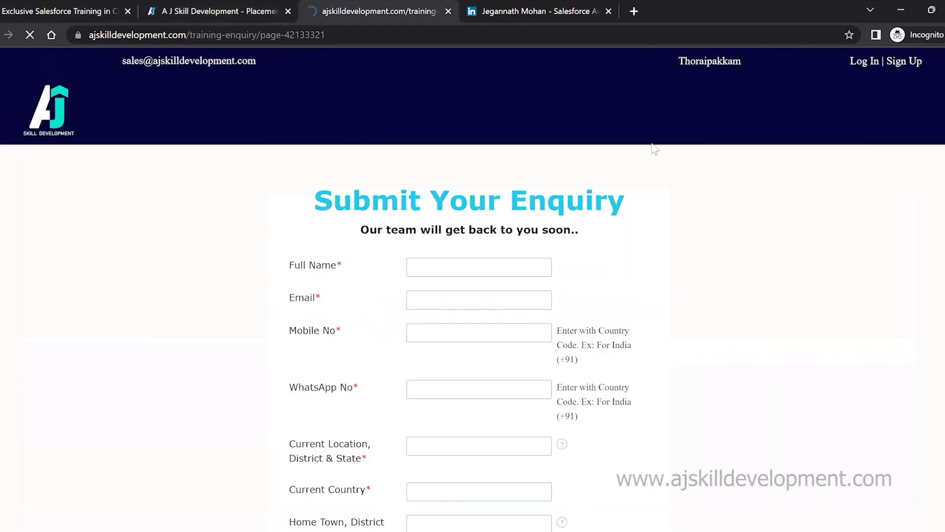
scroll(454, 372, down, 10)
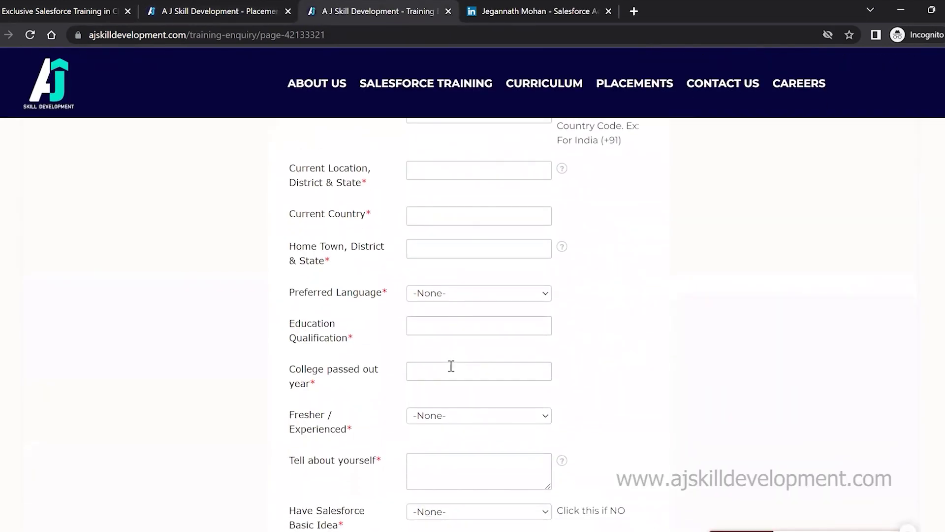
scroll(453, 372, down, 4)
scroll(450, 369, up, 10)
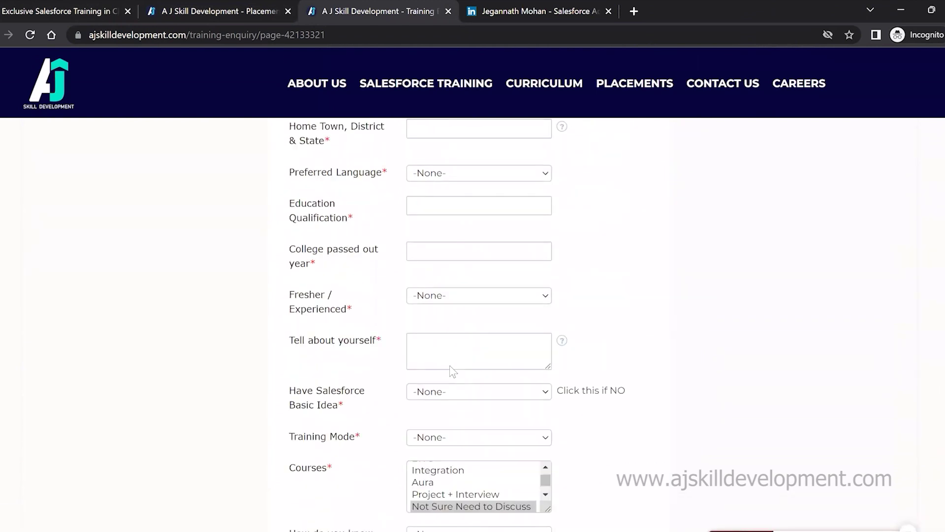
scroll(451, 366, up, 4)
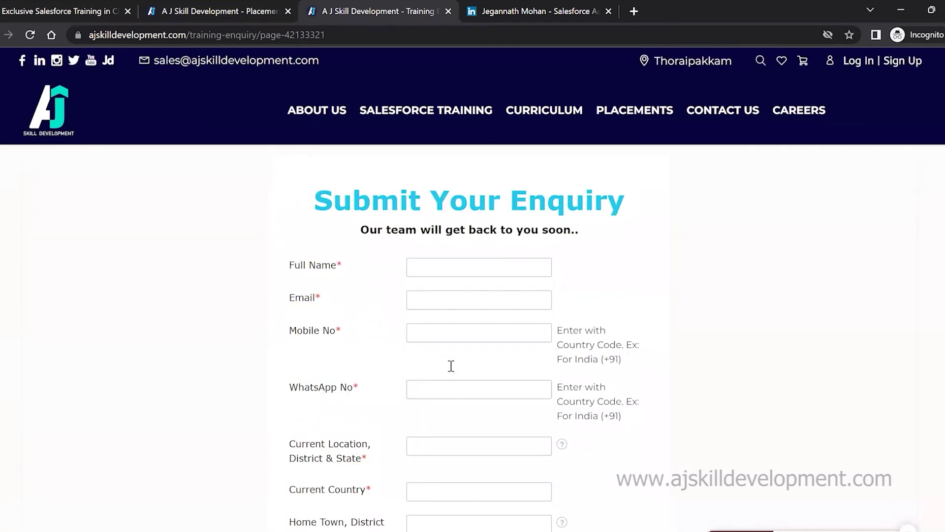